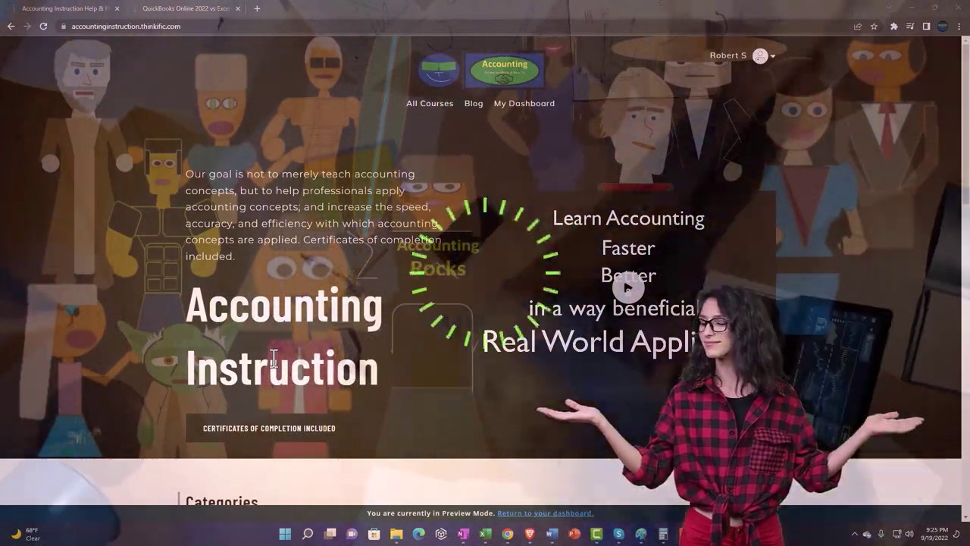
Examine the Accounting Instruction course categories and the lesson sections of the QuickBooks Online 2022 course.
scroll(133, 417, down, 6)
scroll(134, 414, down, 1)
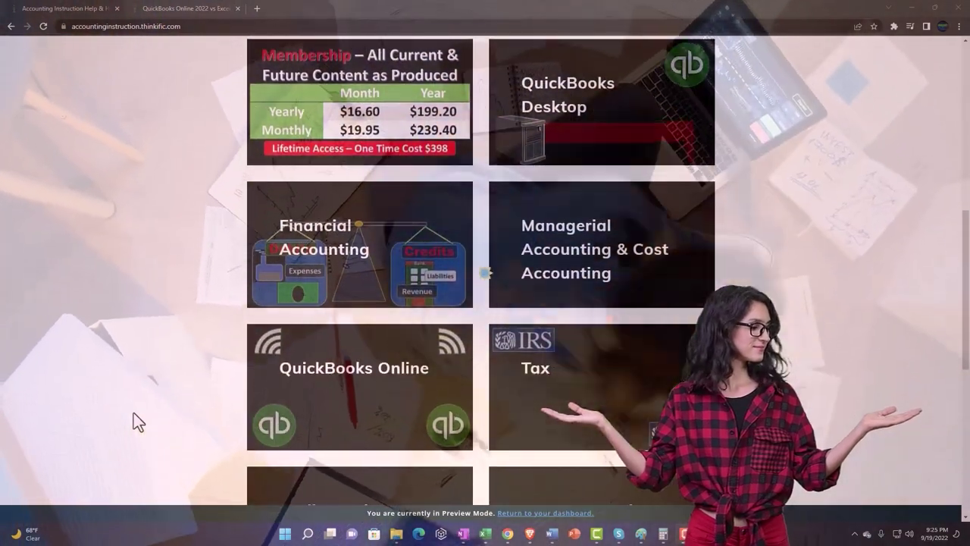
scroll(133, 414, down, 4)
scroll(133, 414, down, 2)
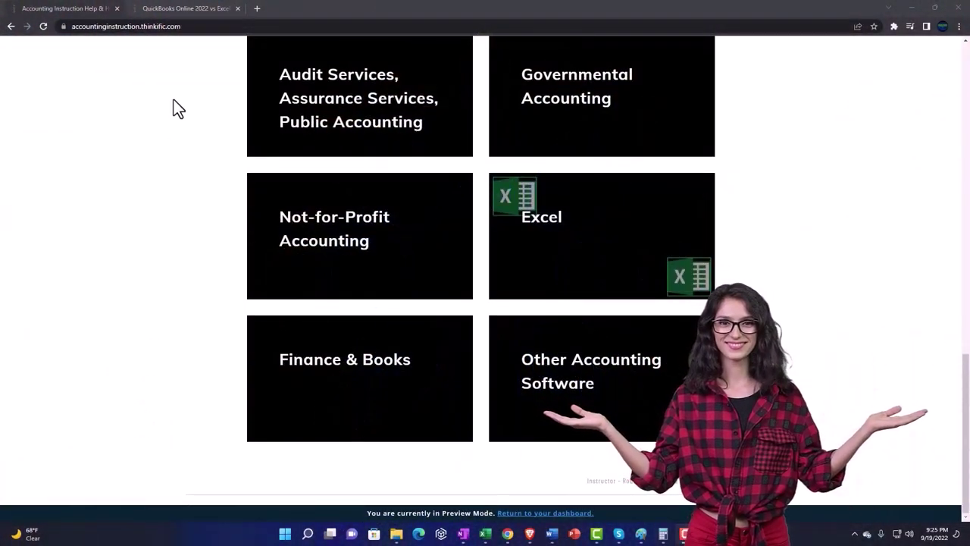
click(172, 10)
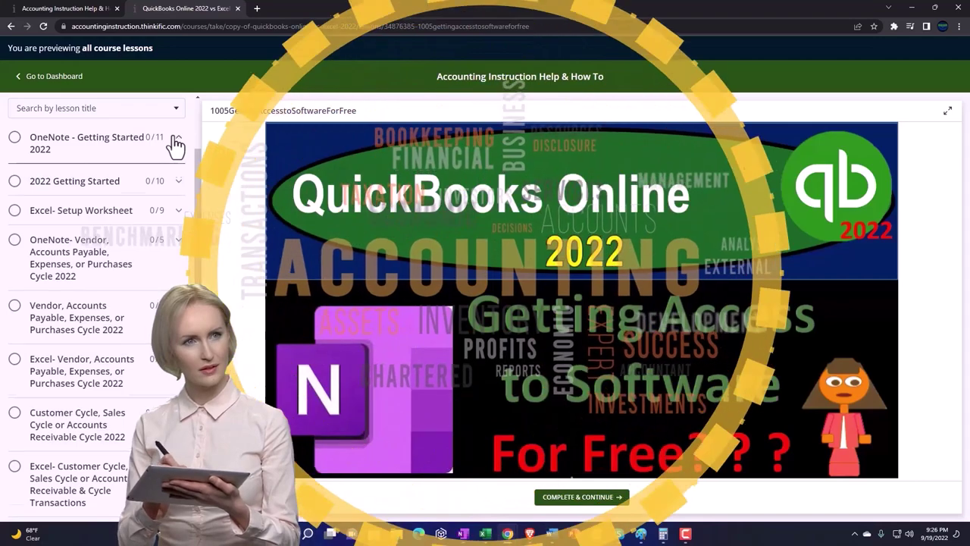
click(175, 144)
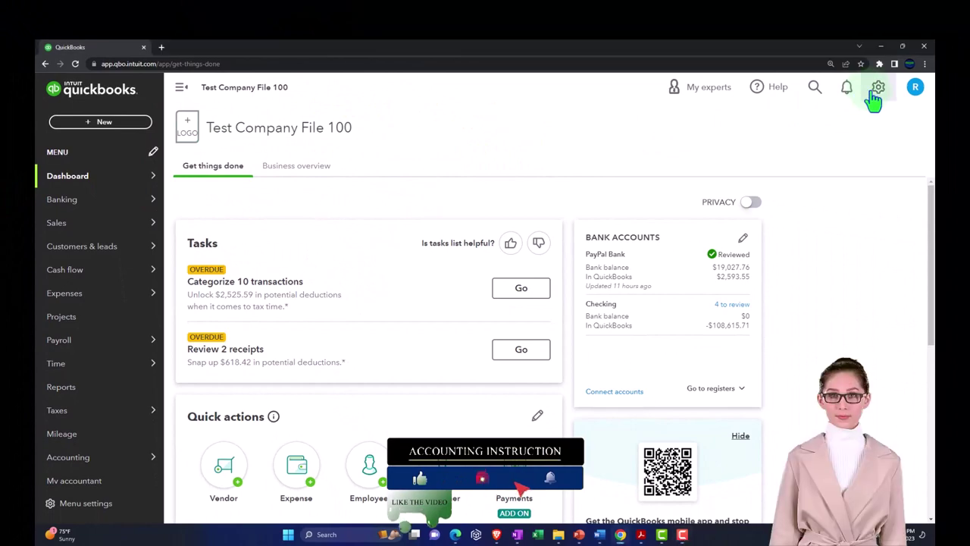
Check in the company settings whether QuickBooks is in Accountant view or Business view.
click(873, 90)
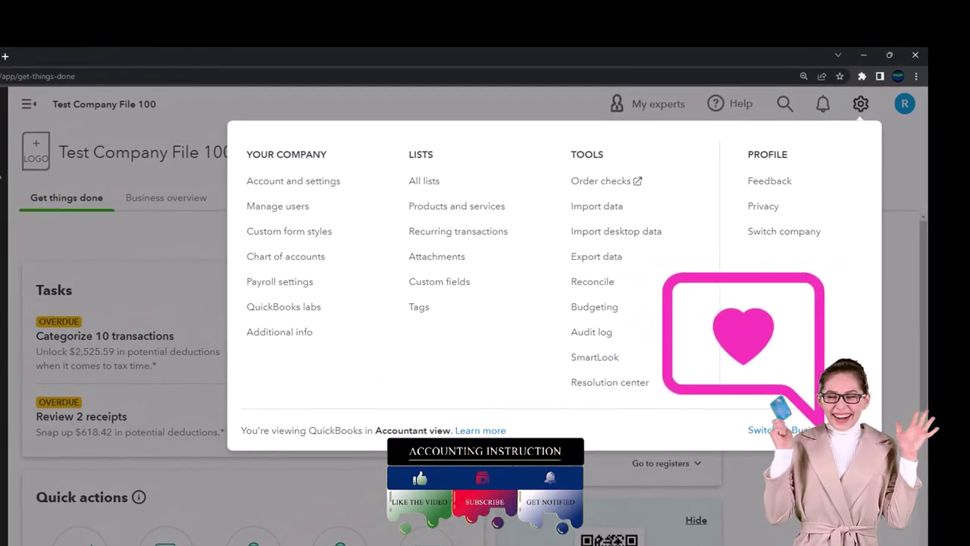
key(Escape)
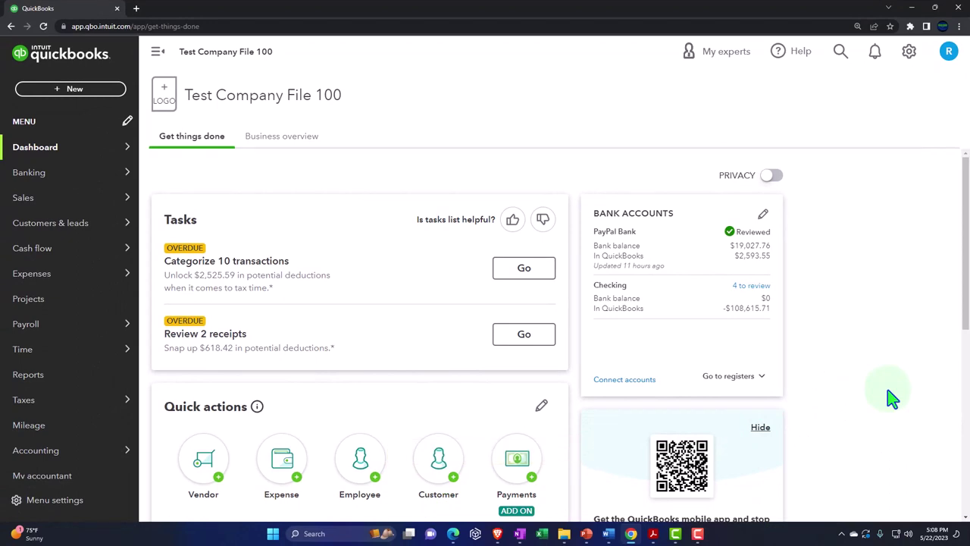
Duplicate the QuickBooks browser tab twice to have three tabs of Test Company File 100.
right_click(140, 17)
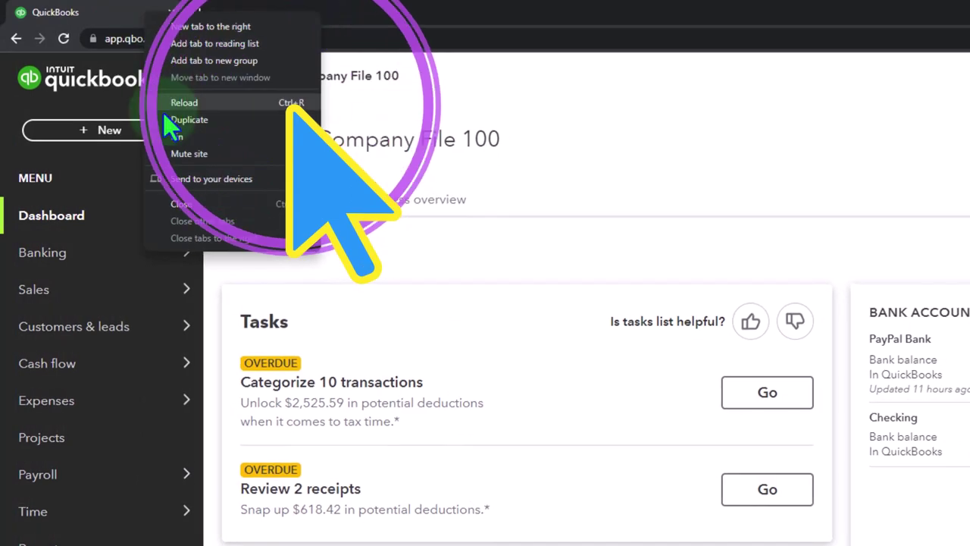
click(232, 122)
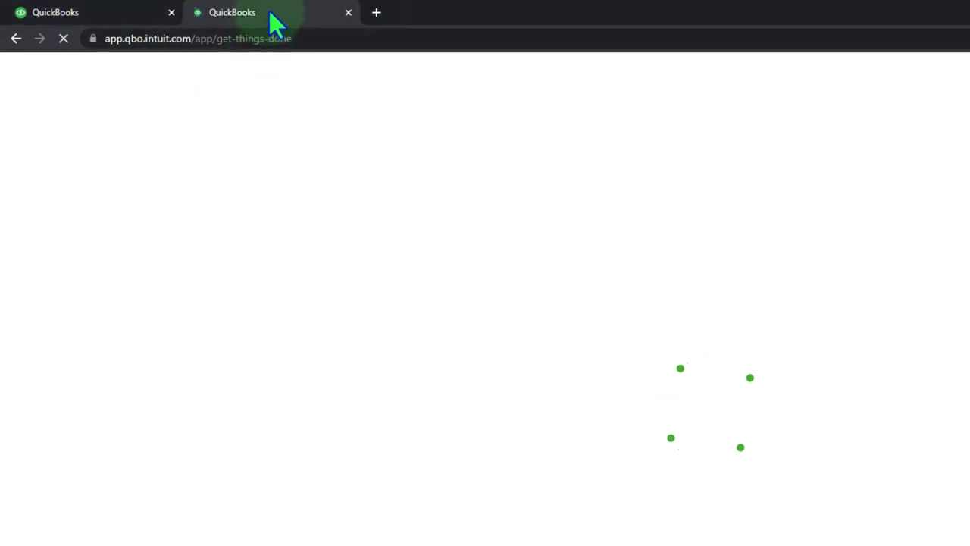
right_click(271, 13)
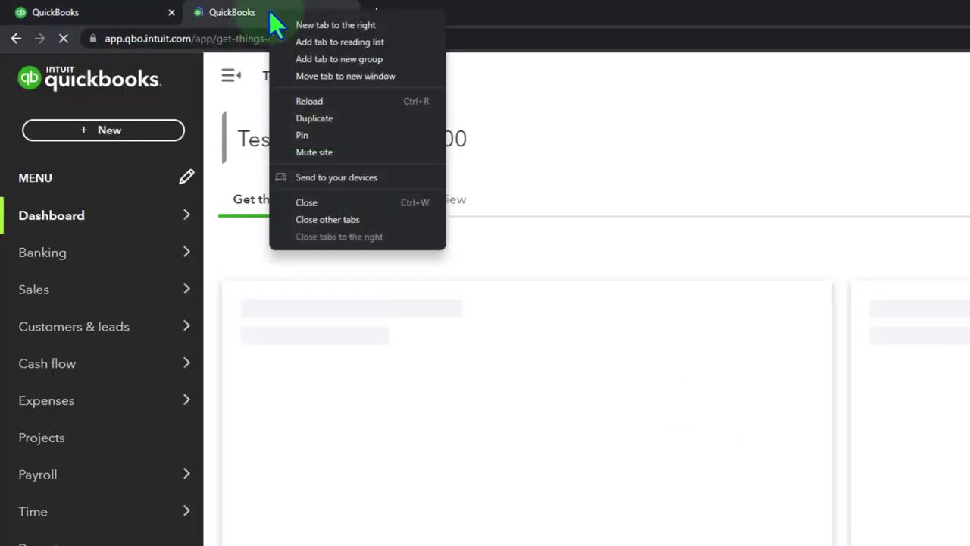
click(369, 119)
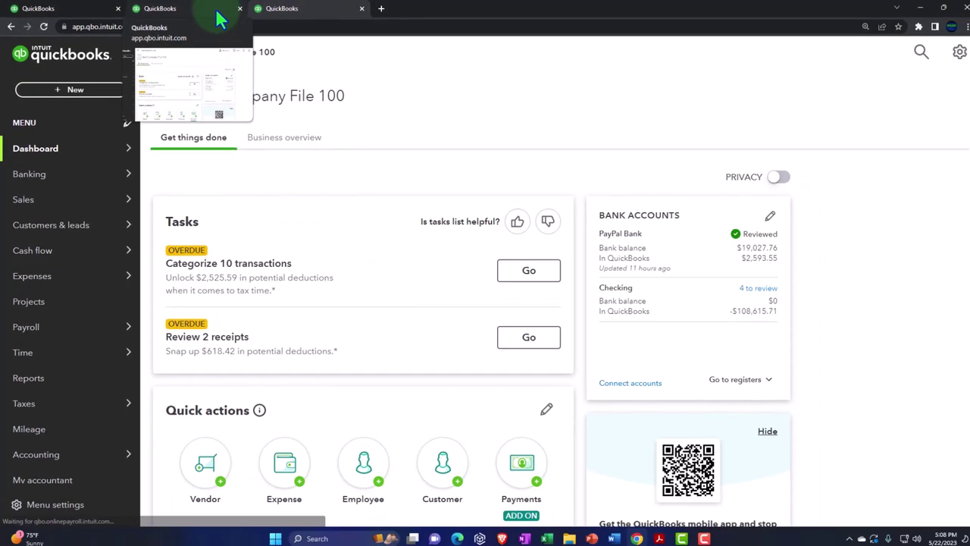
Open the Balance Sheet report in the second browser tab and the Profit and Loss report in the third.
click(65, 383)
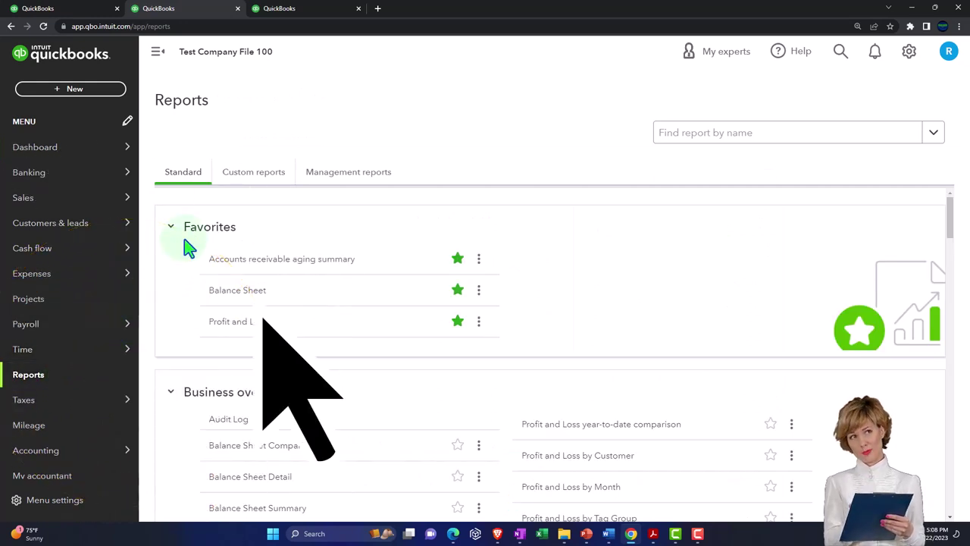
click(226, 302)
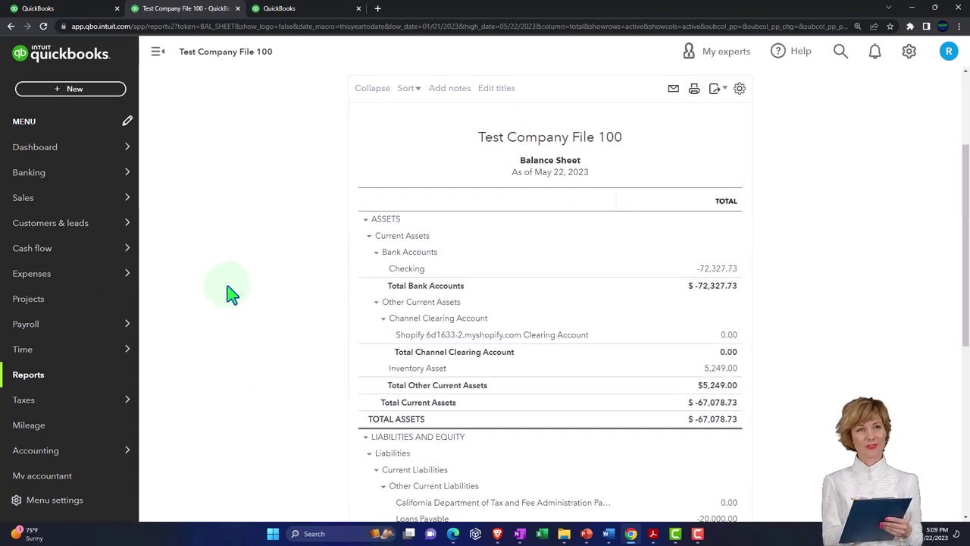
click(292, 11)
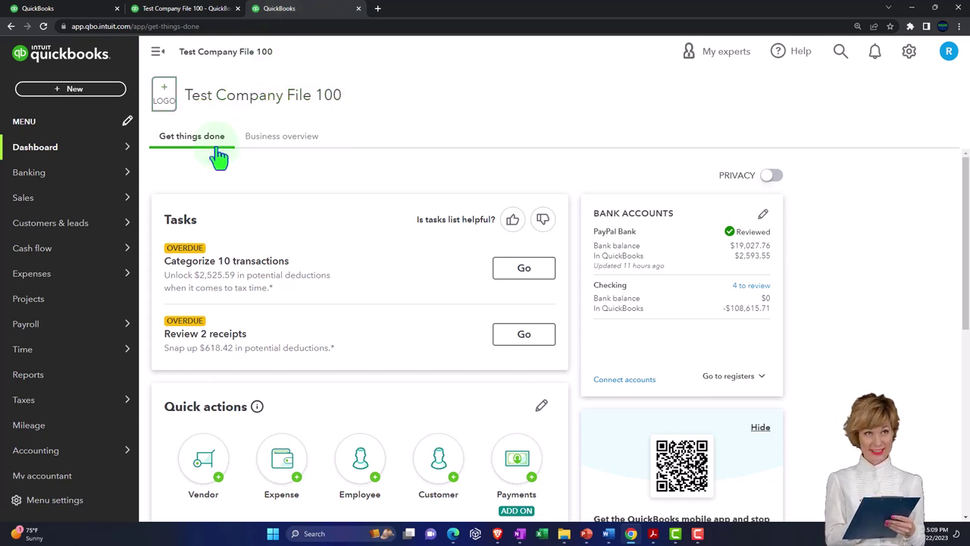
click(30, 375)
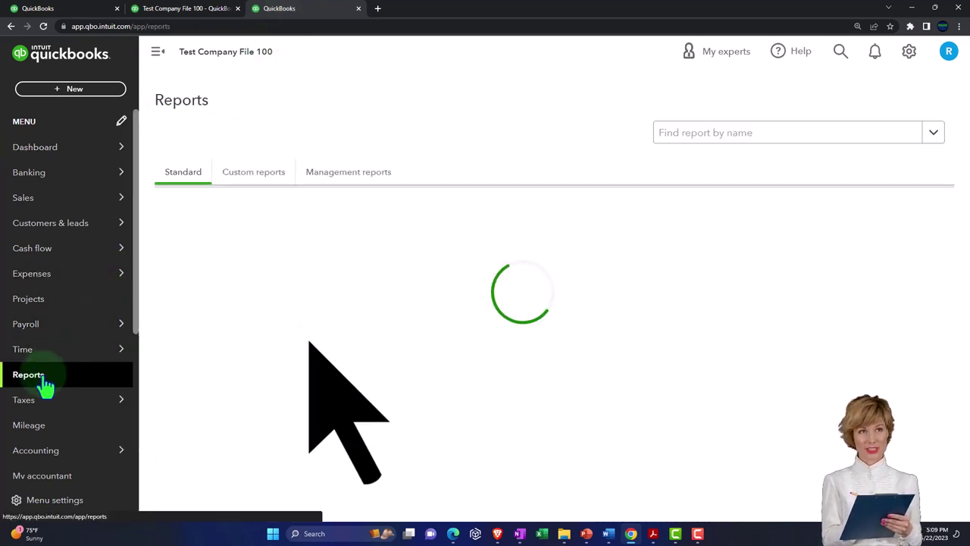
click(236, 327)
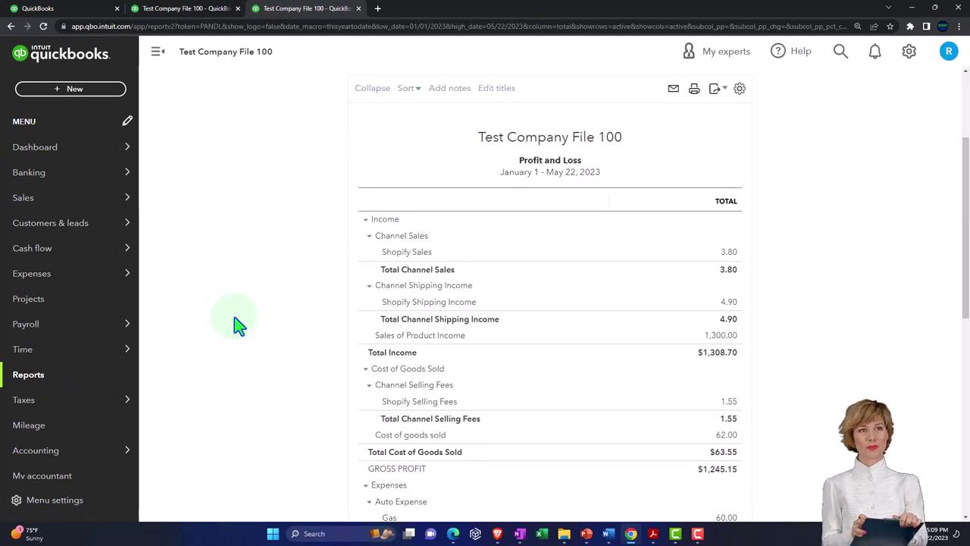
Hide the navigation menu and run the Profit and Loss report for 01/01/2023 to 12/31/2023.
click(162, 59)
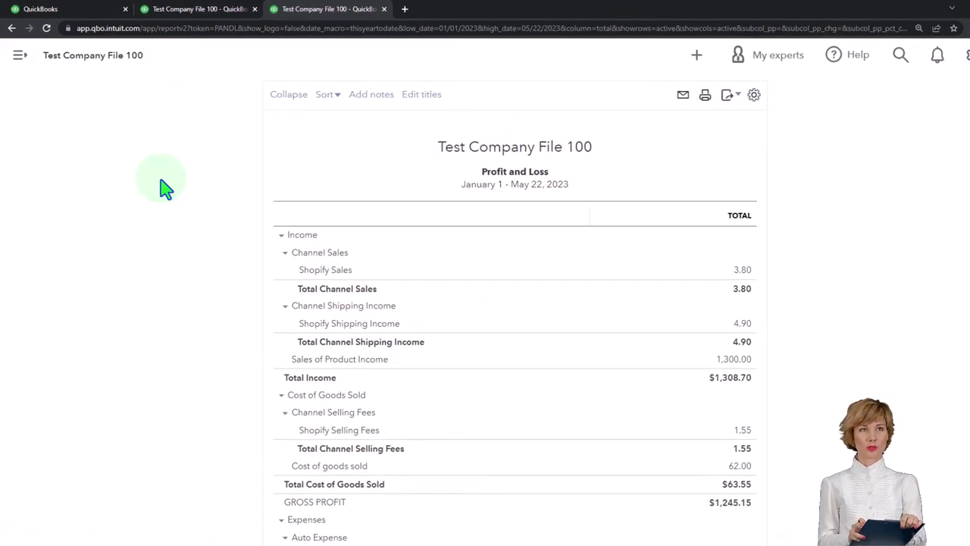
scroll(151, 228, up, 3)
click(321, 220)
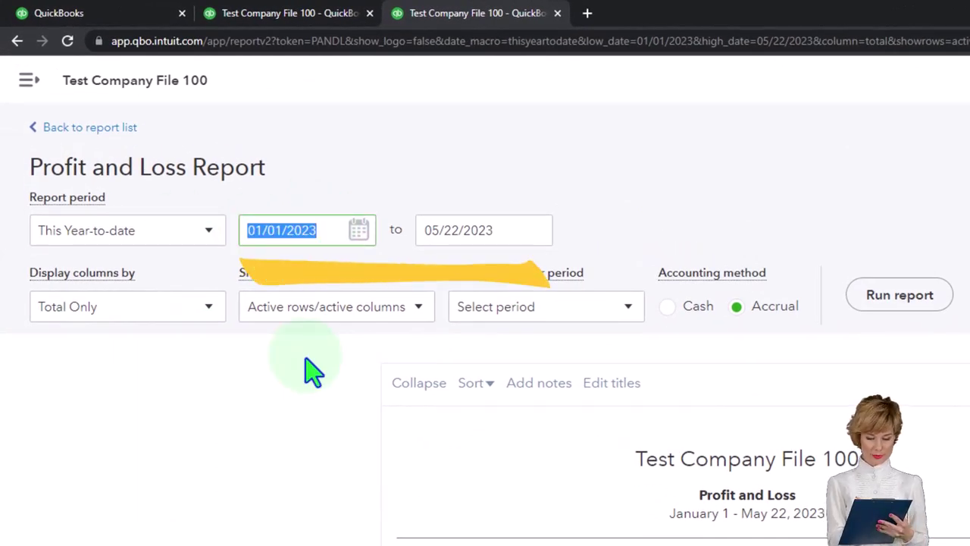
text(12/31/2023)
key(Tab)
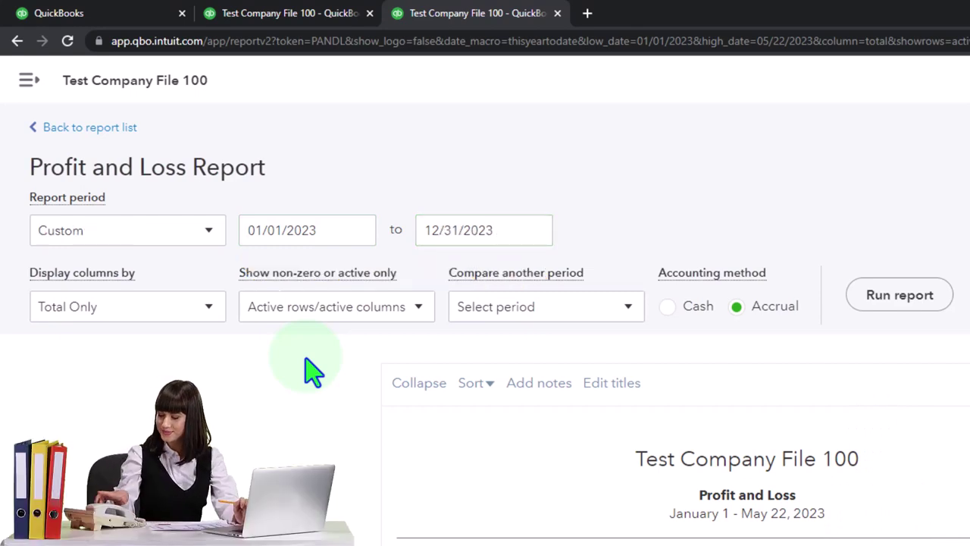
click(895, 300)
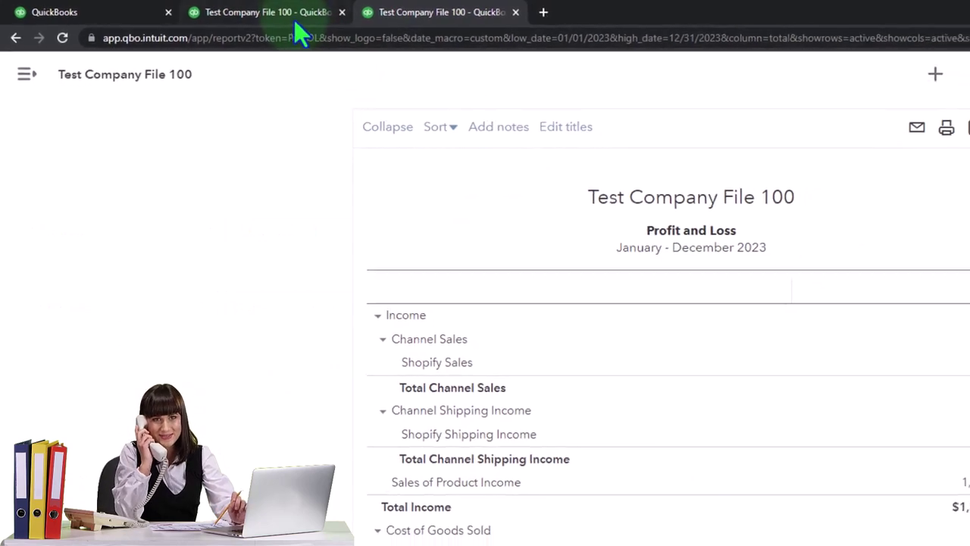
Hide the navigation menu on the Balance Sheet and run that report for 01/01/2023 to 12/31/2023.
click(313, 17)
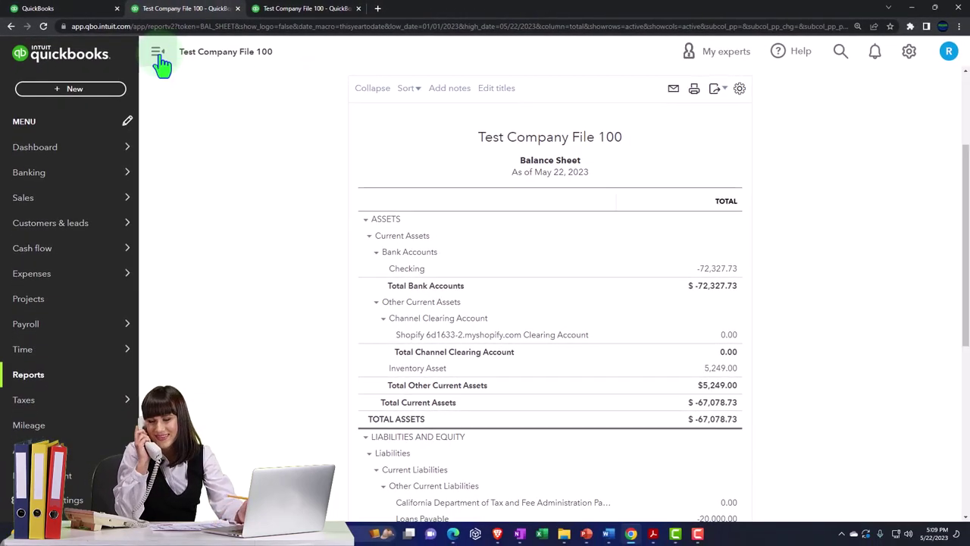
click(198, 65)
scroll(171, 114, up, 3)
click(198, 134)
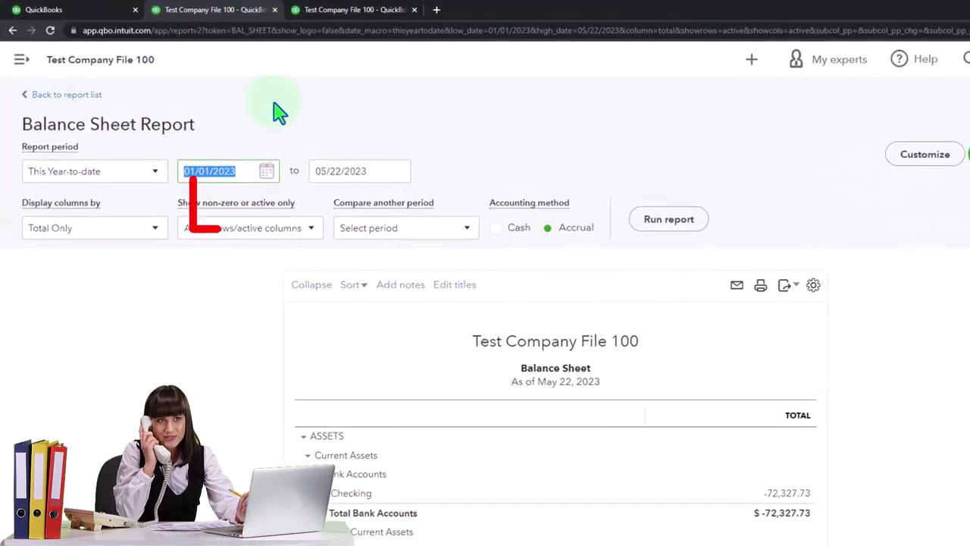
text(010)
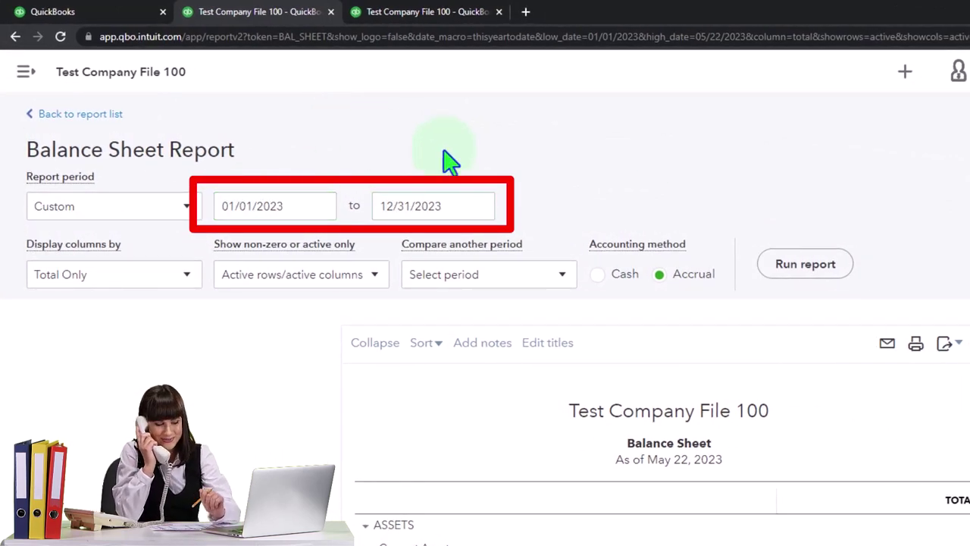
click(803, 265)
scroll(802, 272, down, 5)
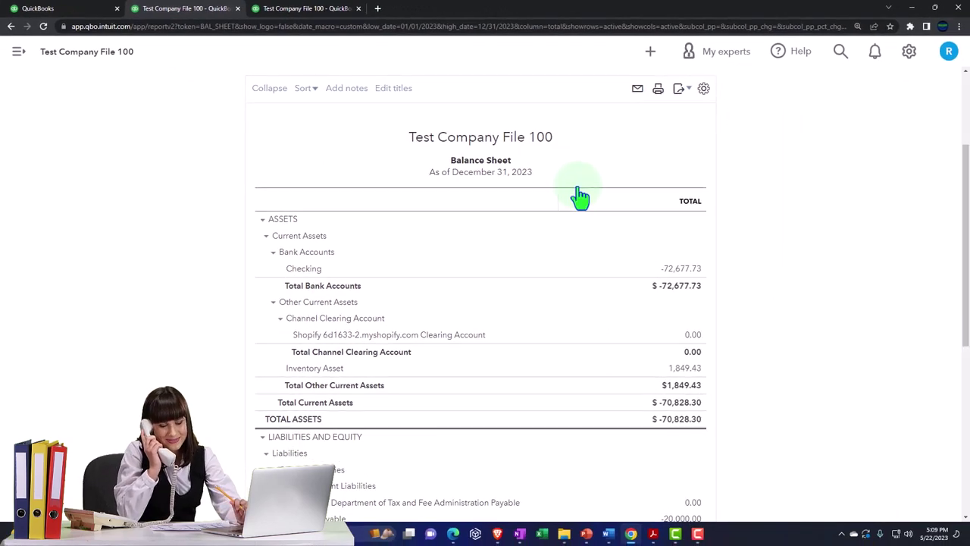
View the Bank transactions and Receipts pages under Banking in the first browser tab.
click(86, 16)
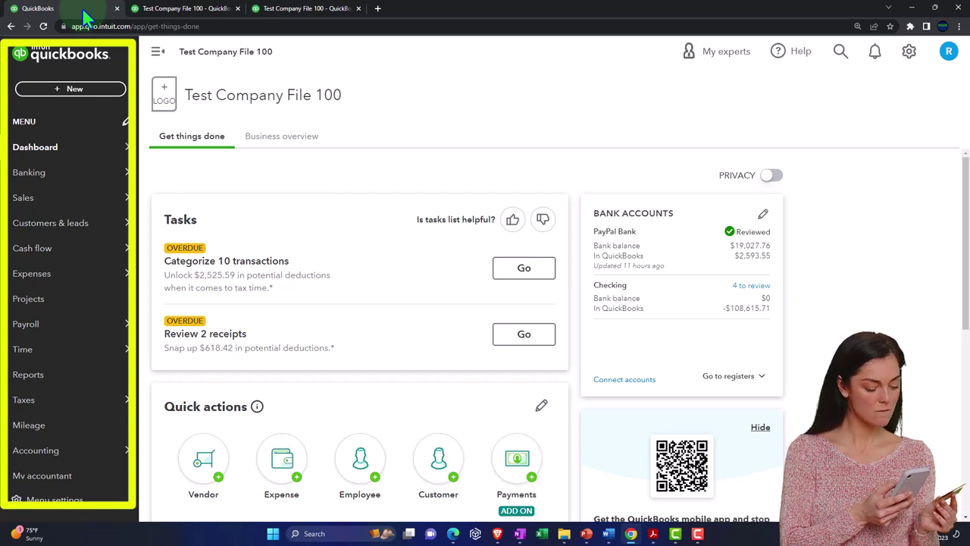
mouse_move(57, 174)
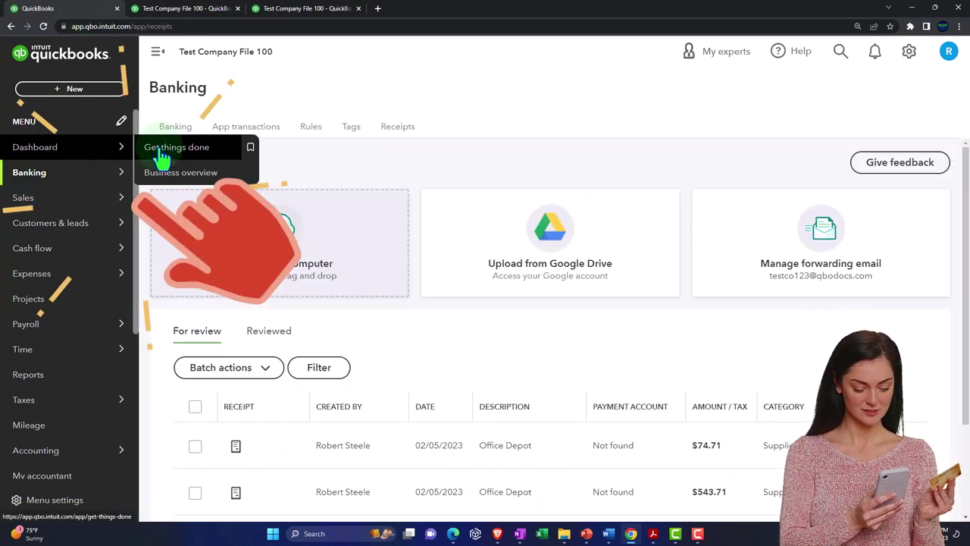
click(179, 135)
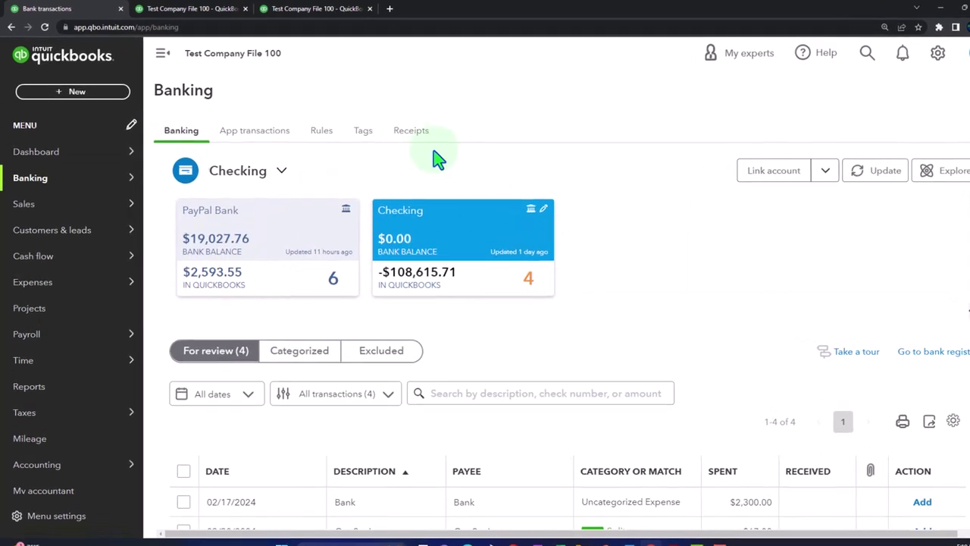
click(554, 188)
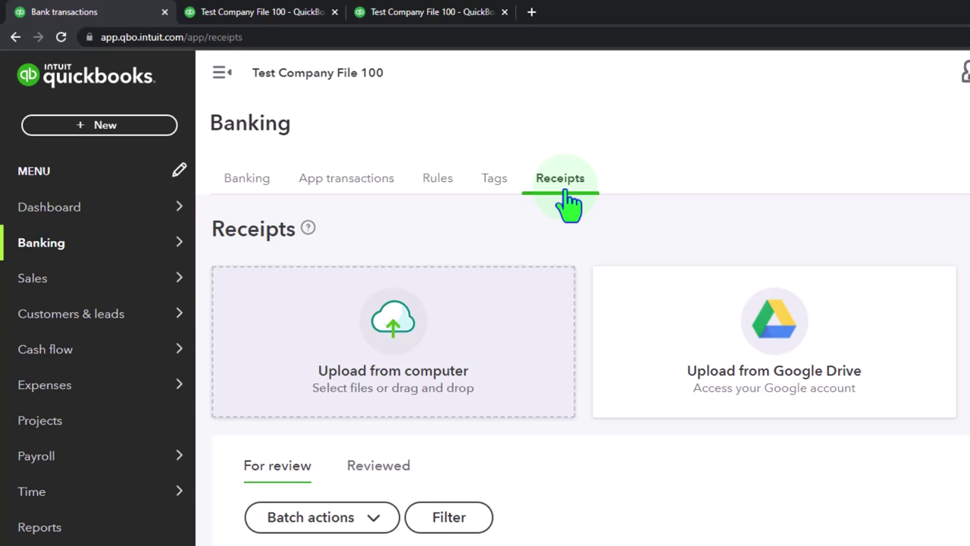
Return to the dashboard and switch QuickBooks to Business view.
click(72, 219)
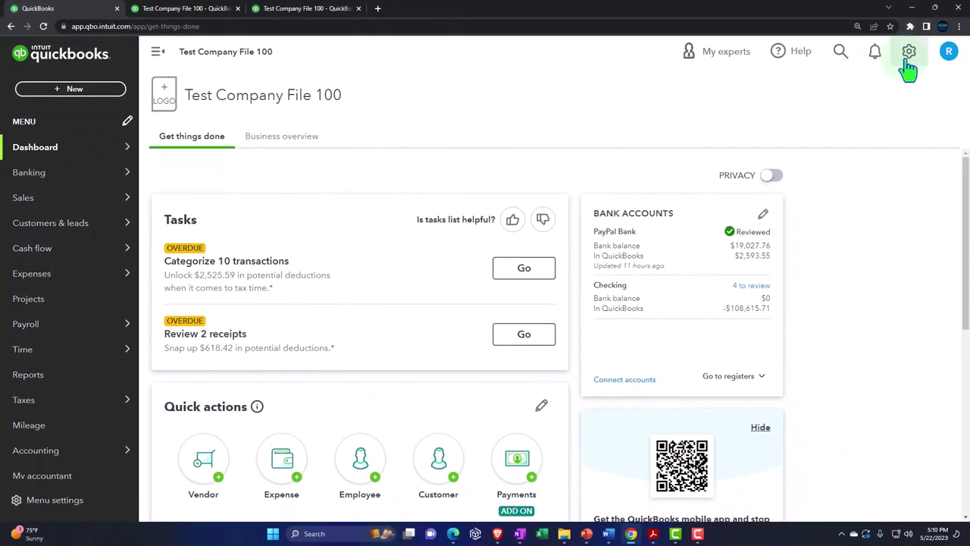
click(909, 53)
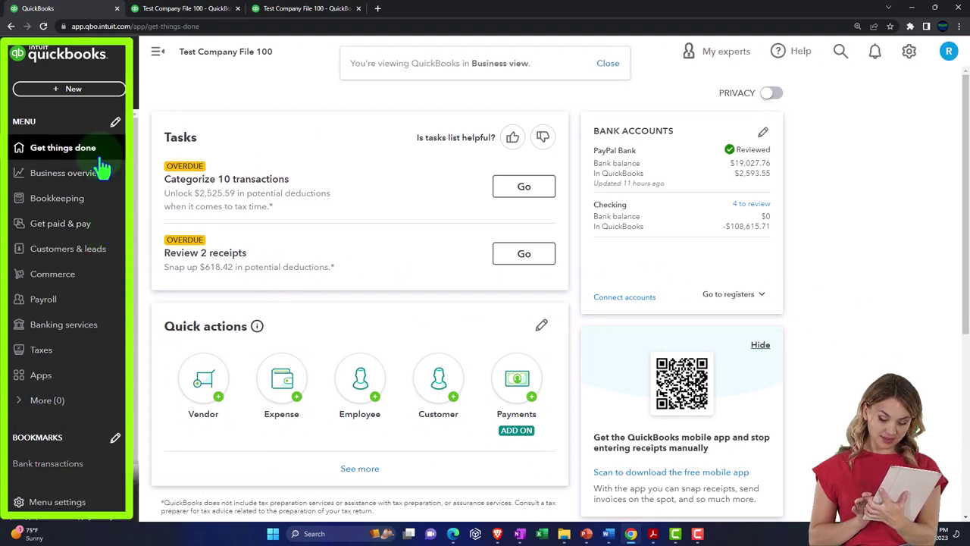
View the Receipts page under Bookkeeping transactions in Business view.
click(79, 212)
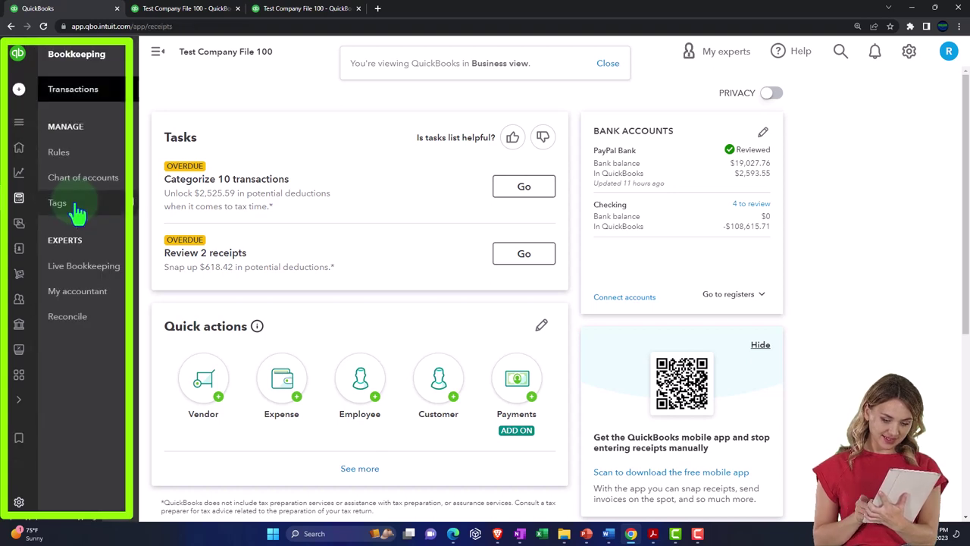
click(74, 89)
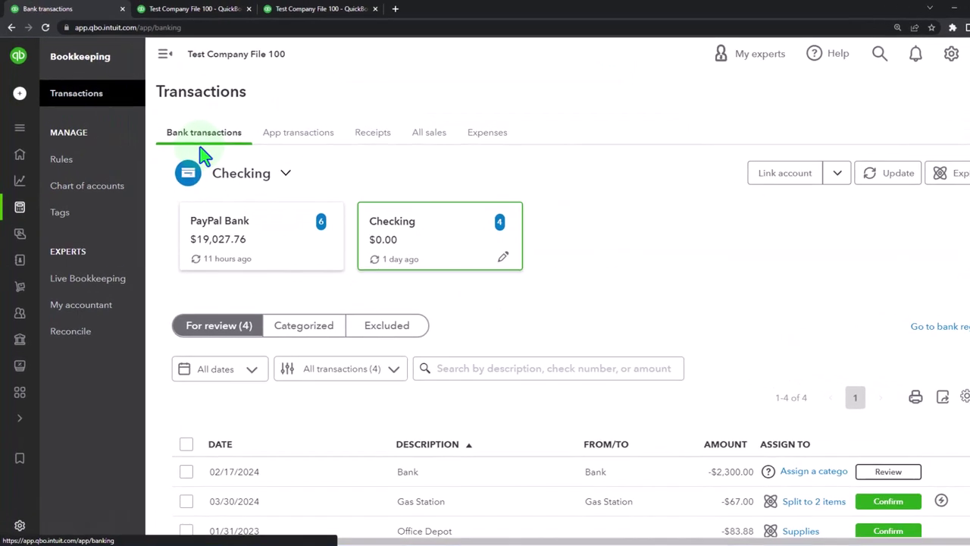
click(431, 156)
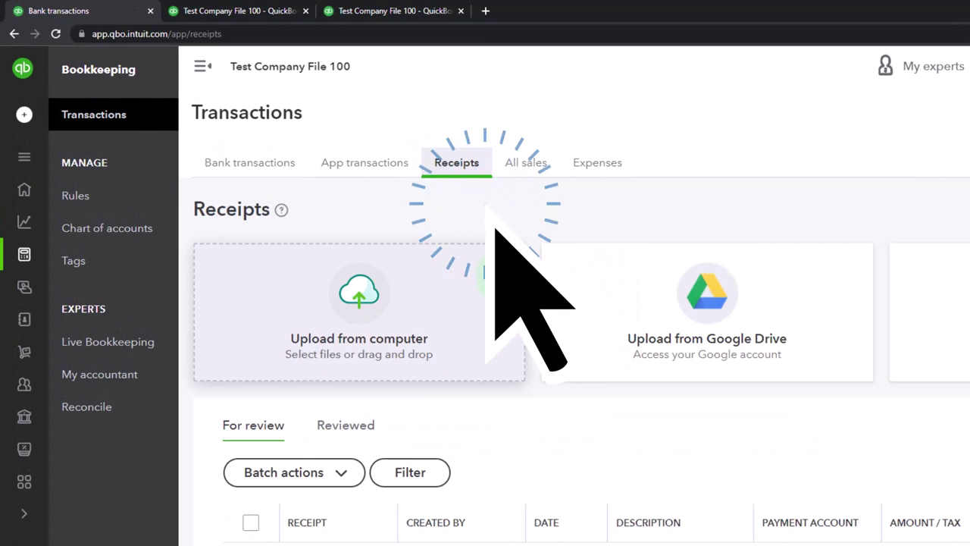
click(494, 226)
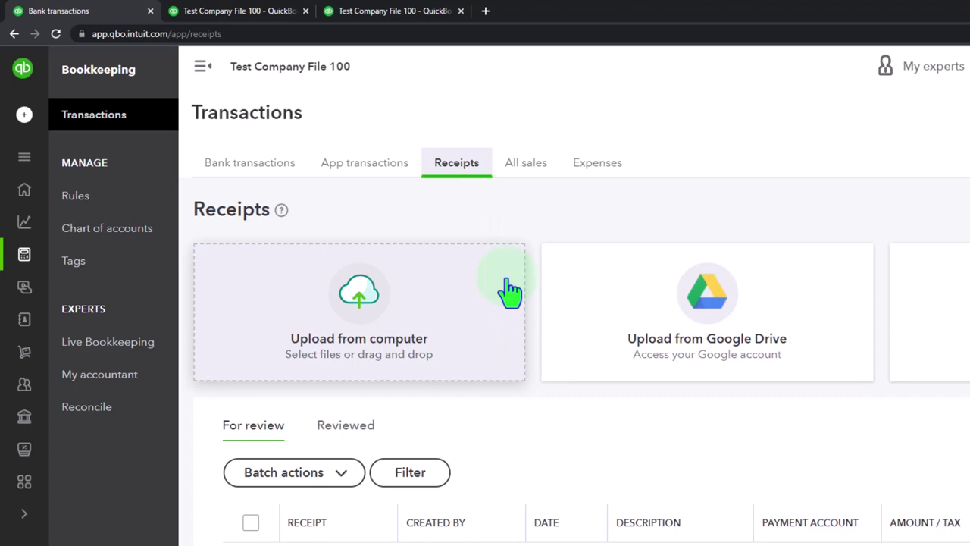
Return to the Get things done home page and switch from Business view to Accountant view.
click(27, 199)
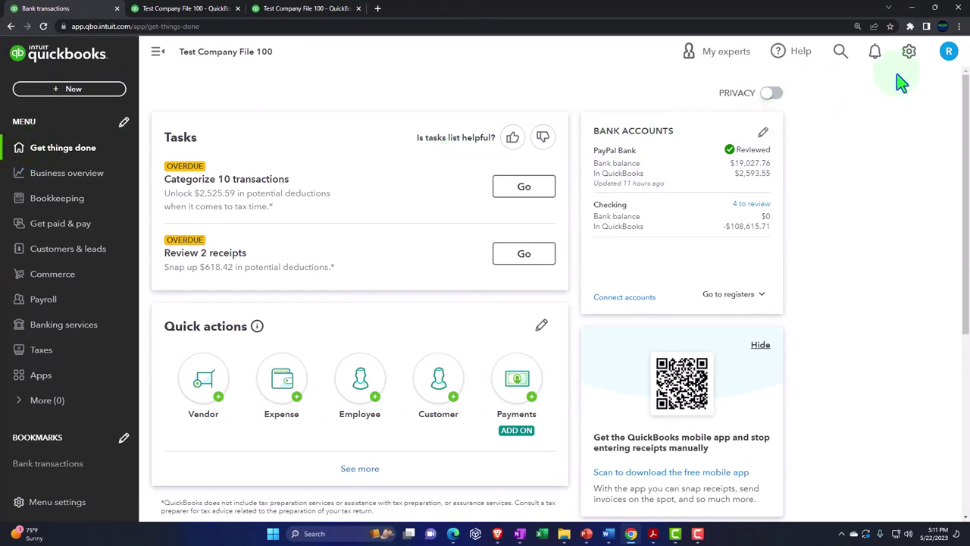
click(909, 51)
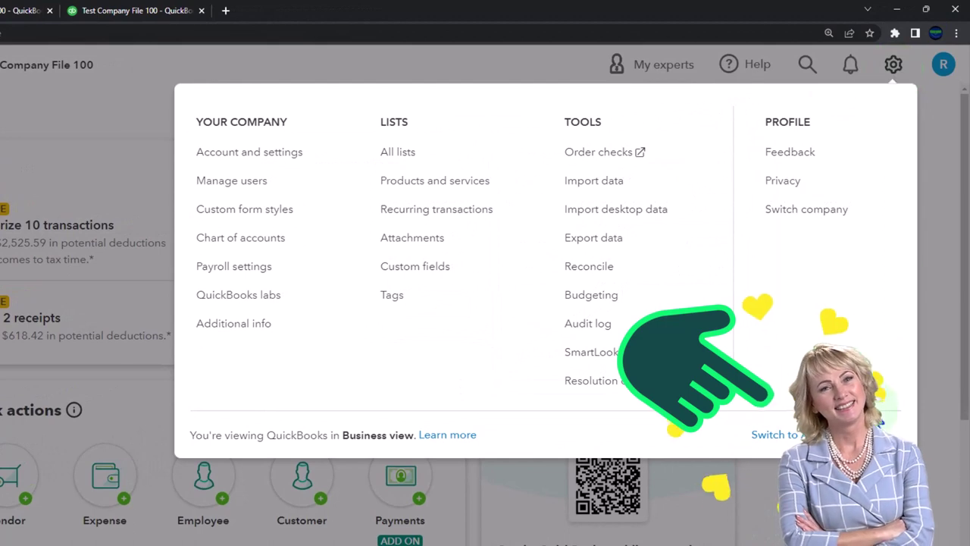
click(777, 434)
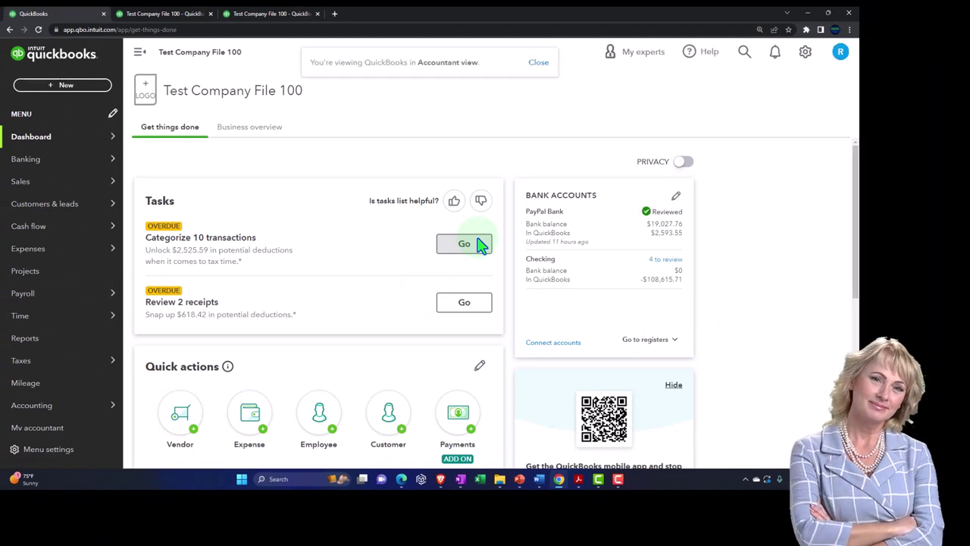
Open the Receipts page under Banking and hide the navigation menu.
mouse_move(39, 173)
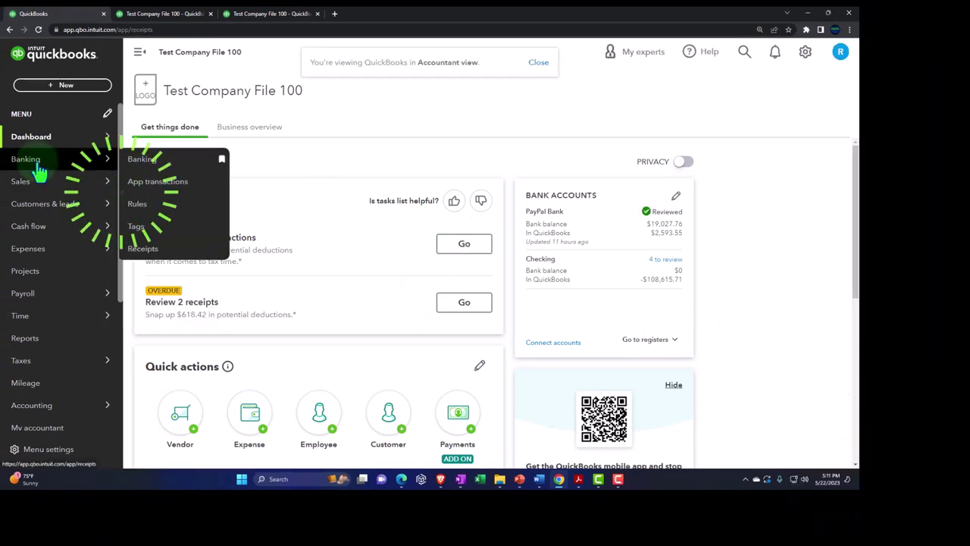
click(40, 173)
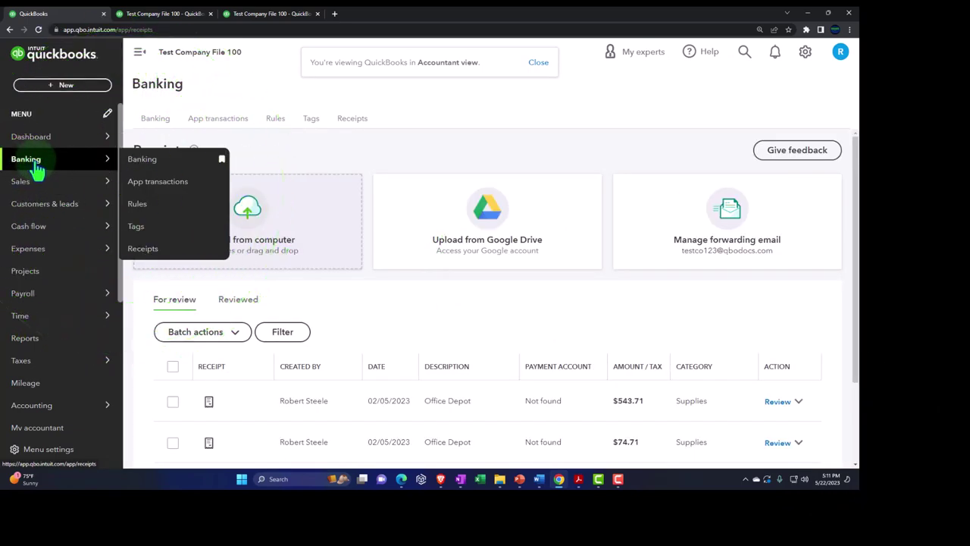
mouse_move(208, 139)
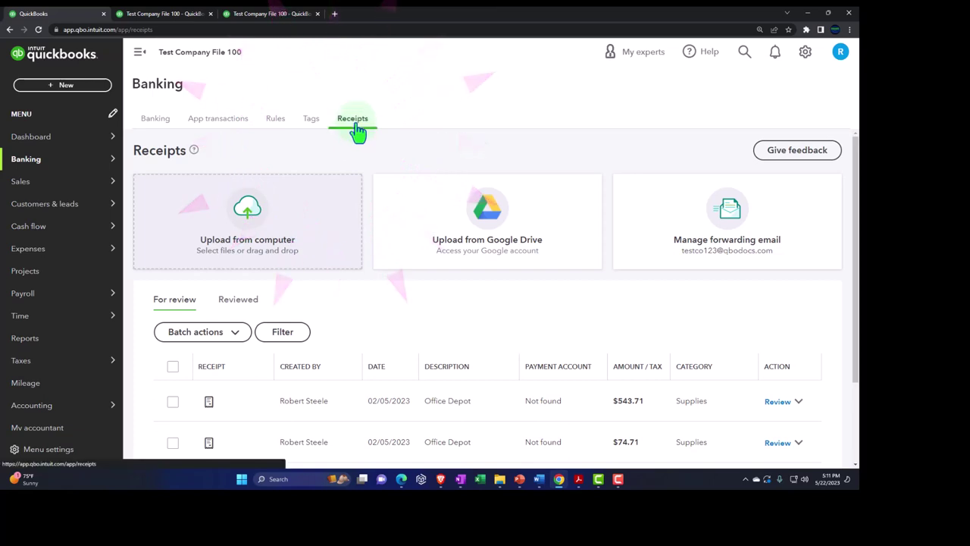
click(138, 55)
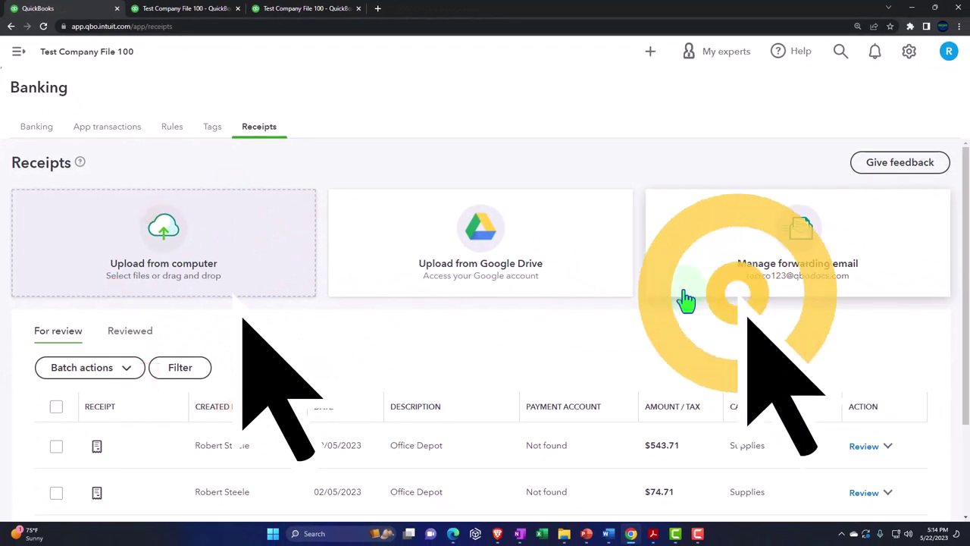
Open the $543.71 Office Depot receipt for review and examine its bank account choices, memo, category and line details.
scroll(682, 296, down, 2)
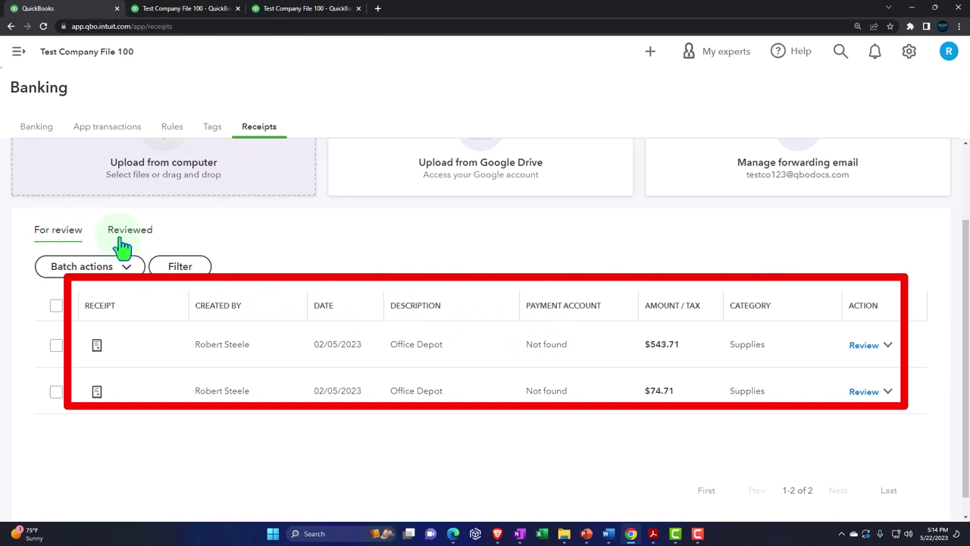
click(413, 347)
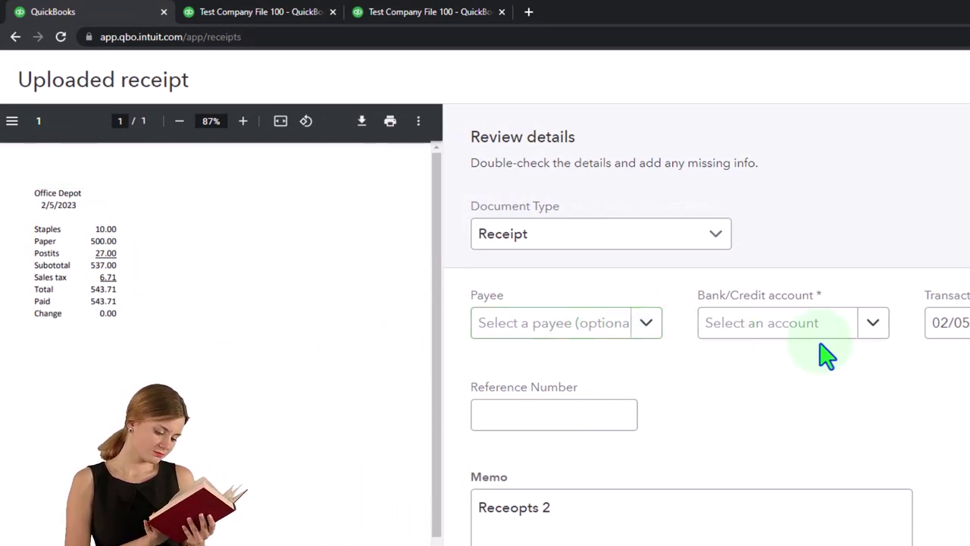
click(872, 324)
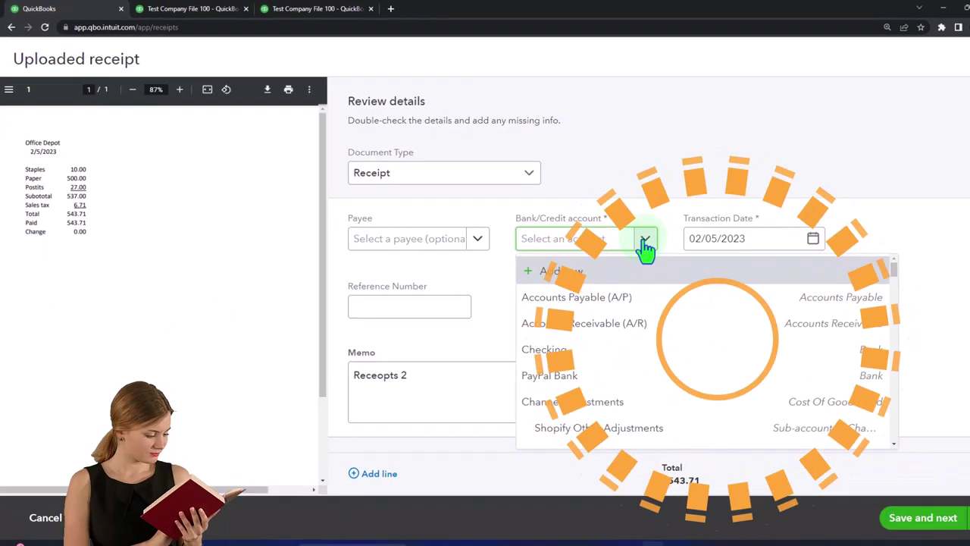
click(710, 266)
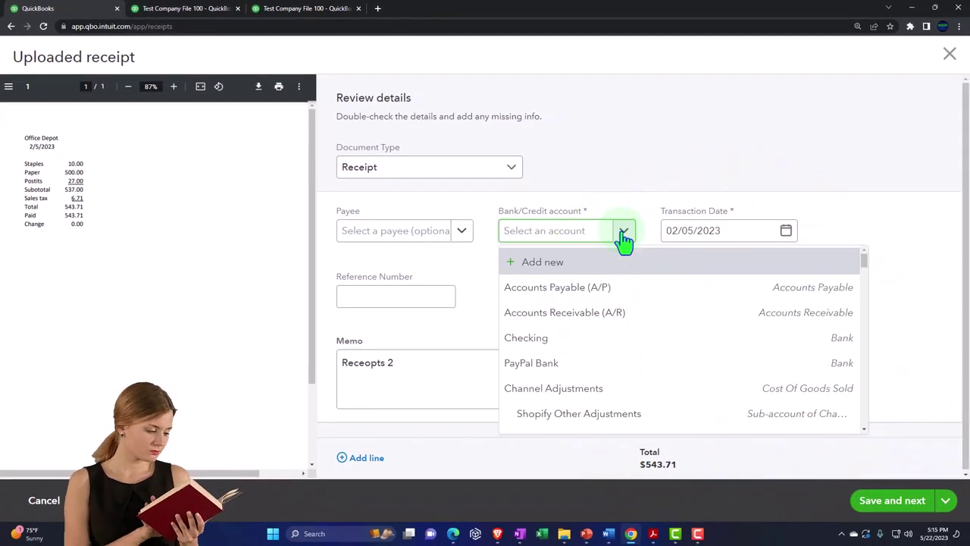
click(623, 238)
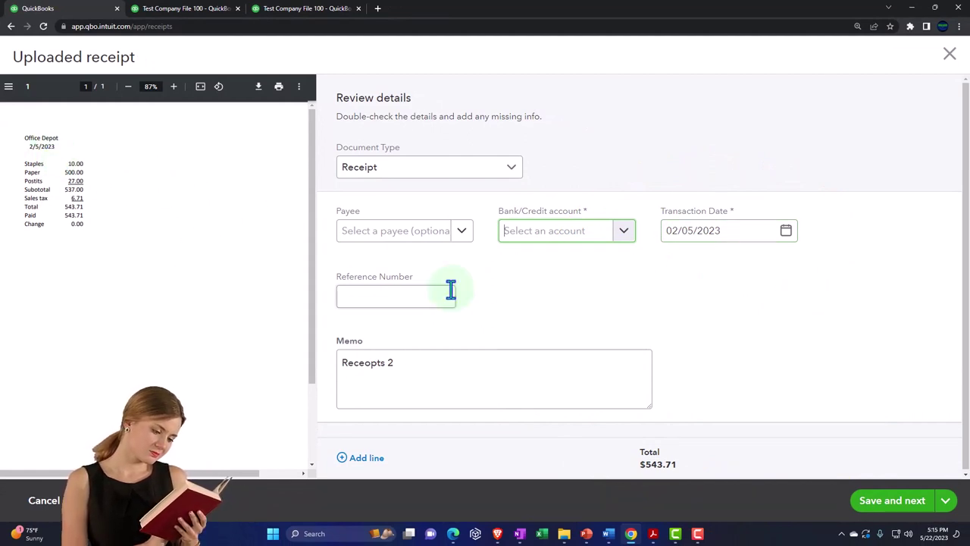
scroll(477, 295, down, 2)
scroll(478, 296, down, 3)
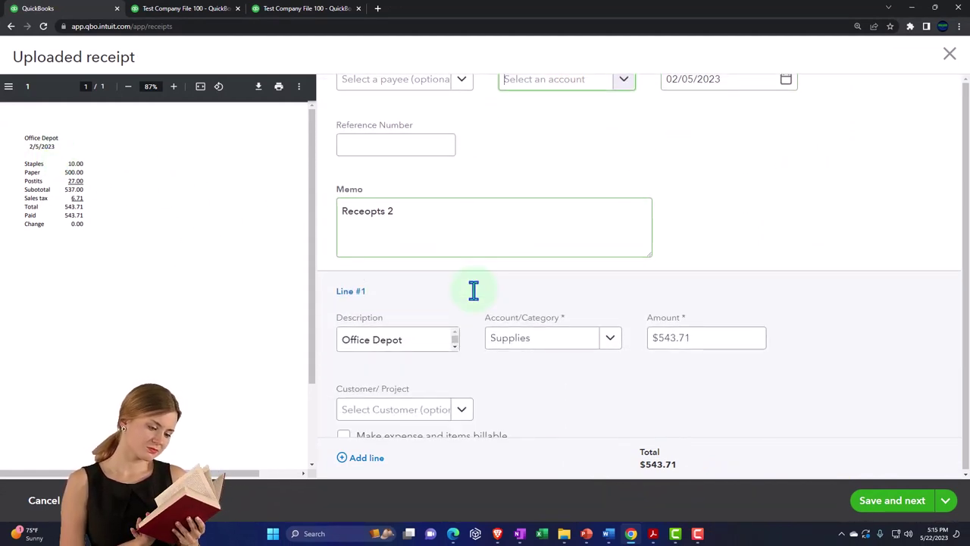
scroll(474, 290, down, 1)
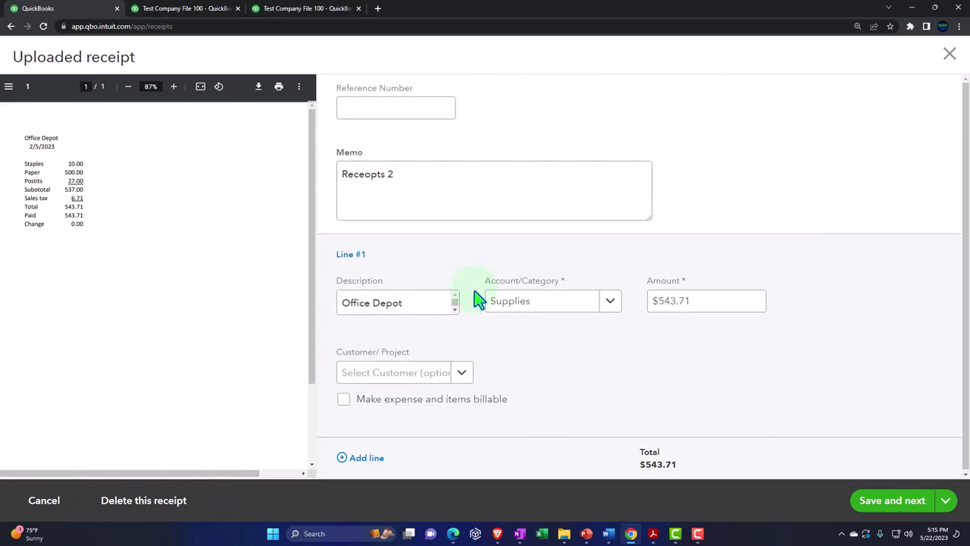
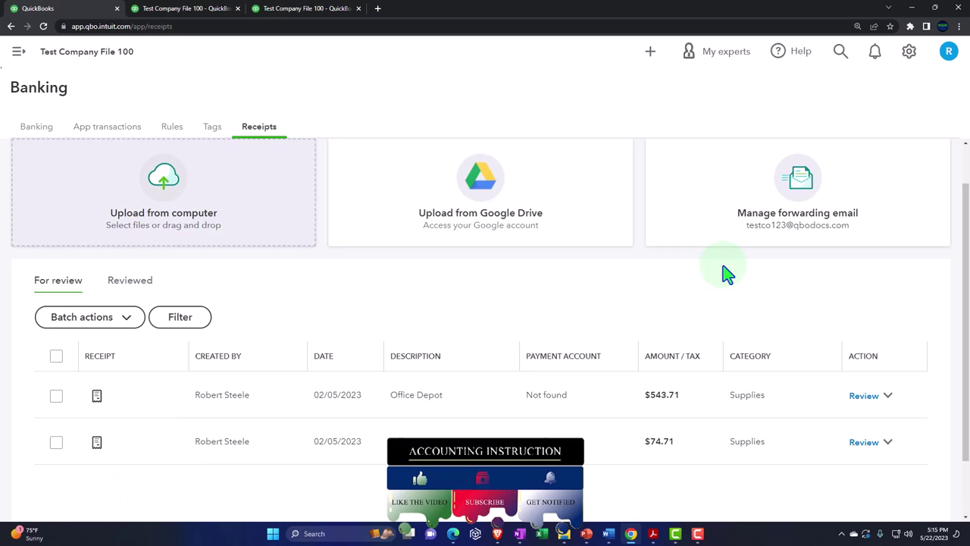
scroll(724, 273, up, 1)
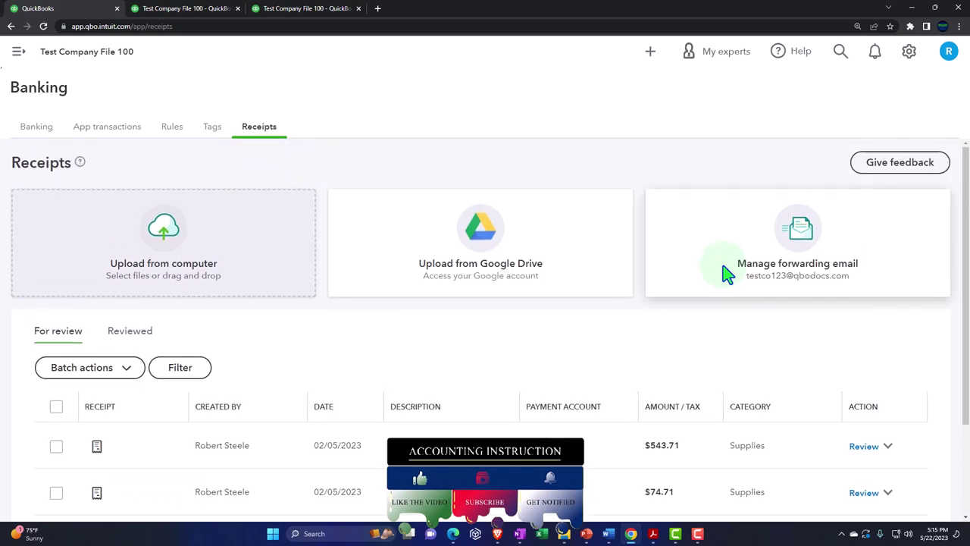
scroll(712, 304, down, 1)
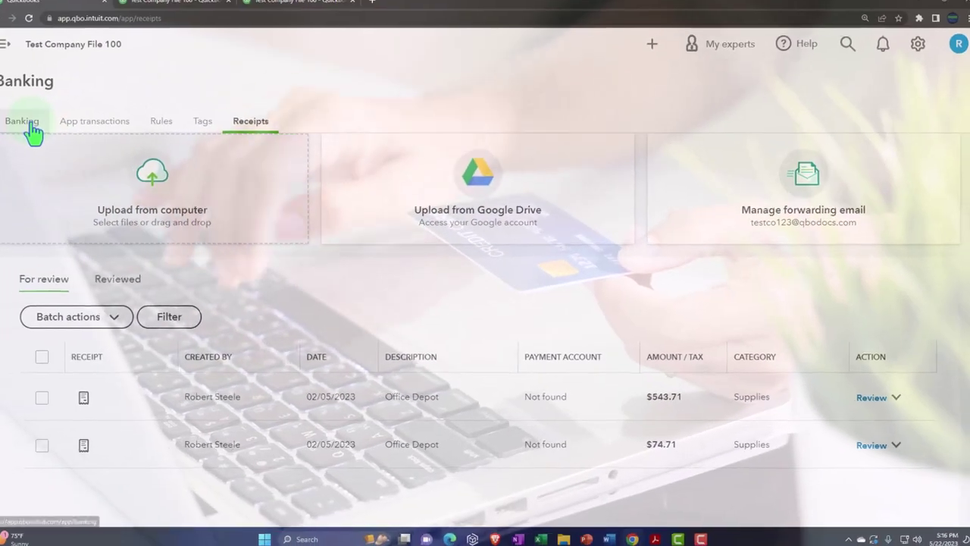
Open the Checking bank transactions and examine the details and attachment of the 02/05/2023 Office Depot transaction.
click(29, 124)
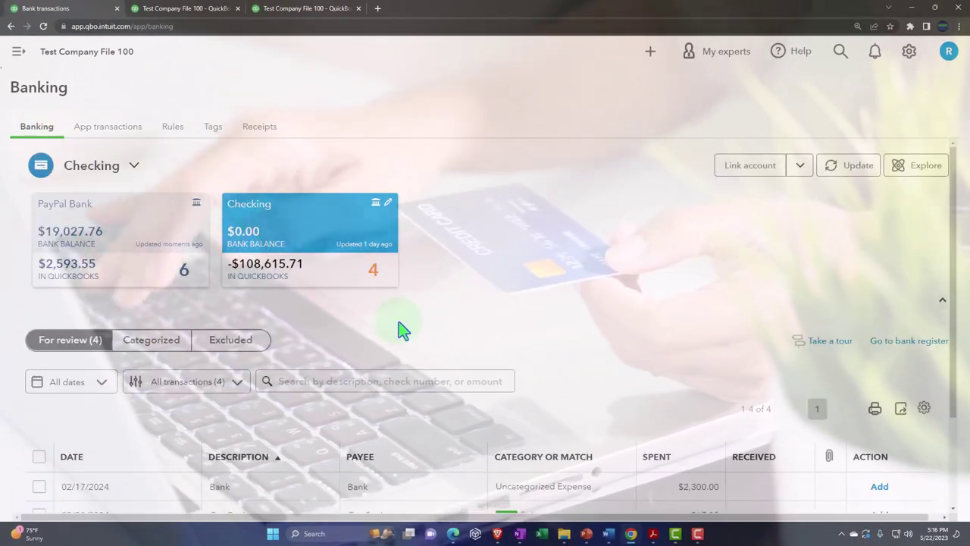
scroll(399, 326, down, 2)
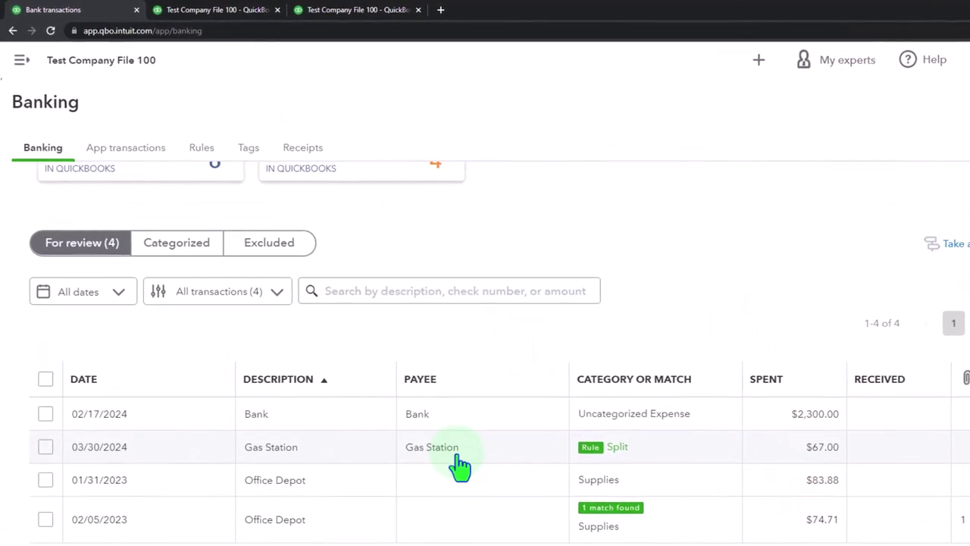
click(466, 523)
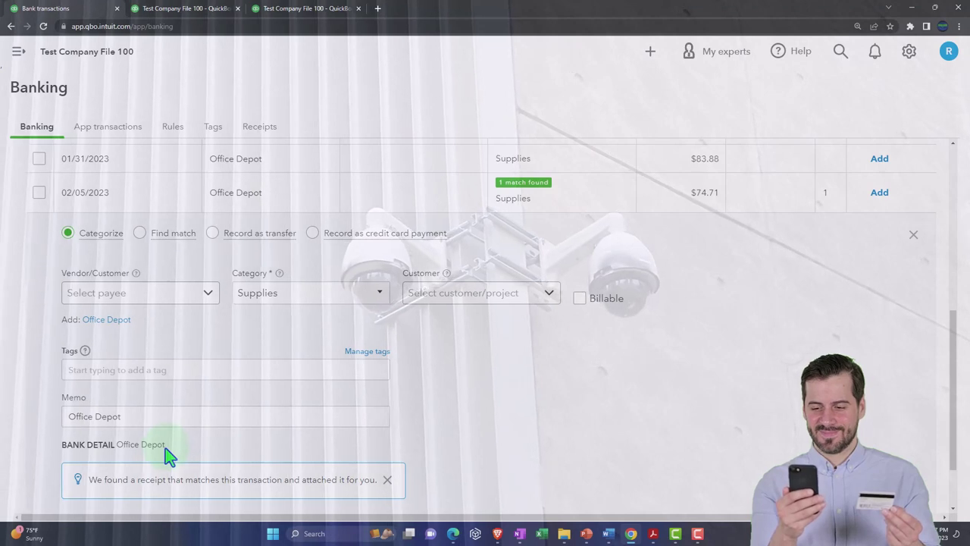
scroll(489, 455, down, 1)
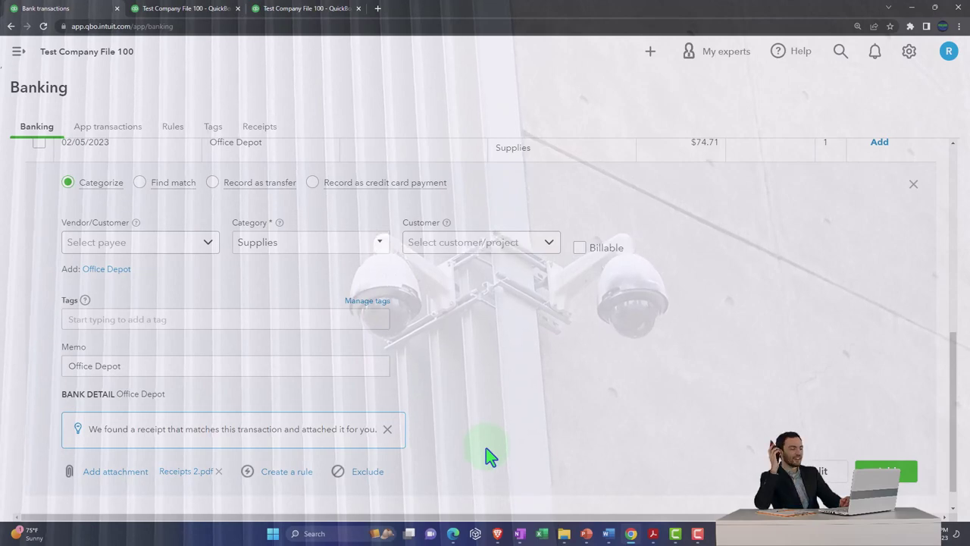
scroll(489, 455, up, 4)
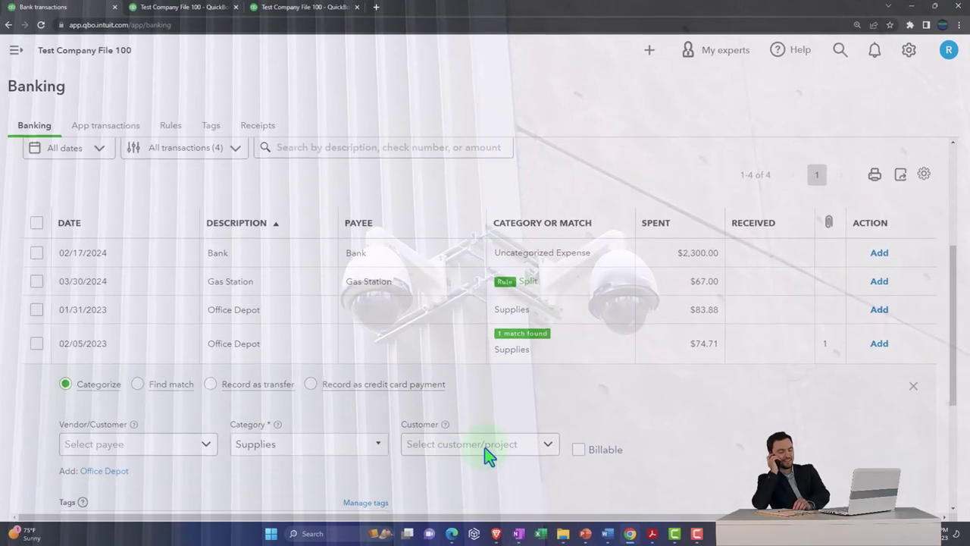
scroll(489, 455, up, 3)
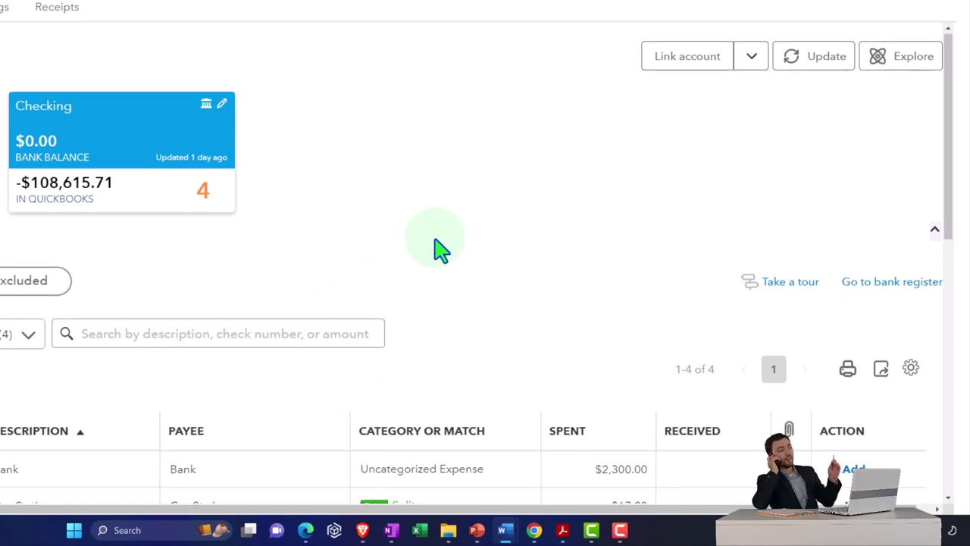
scroll(441, 250, down, 3)
scroll(442, 250, down, 1)
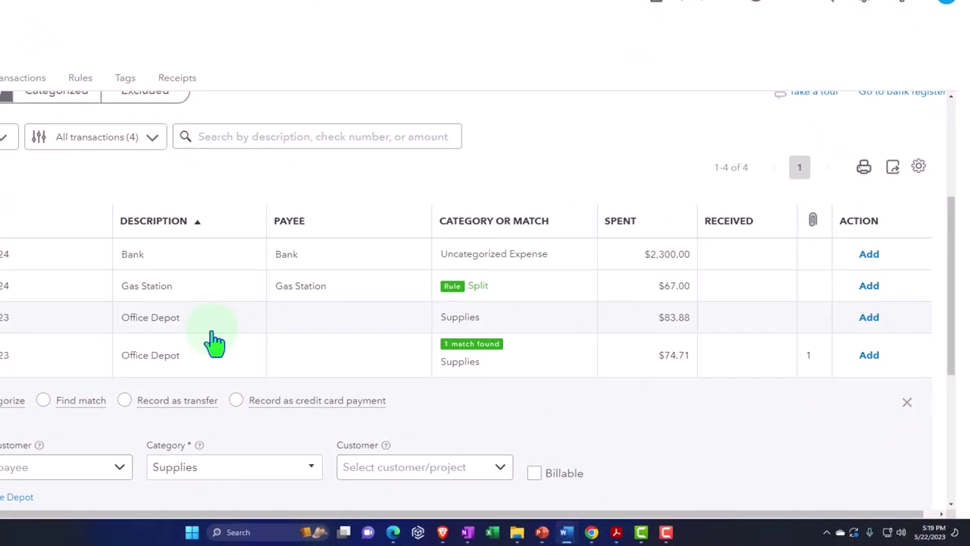
scroll(215, 343, up, 5)
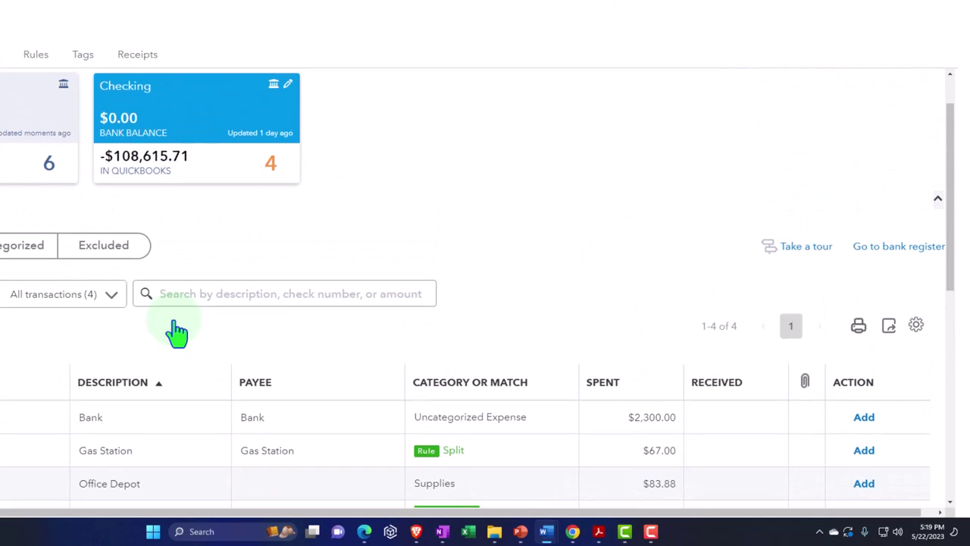
scroll(177, 332, up, 1)
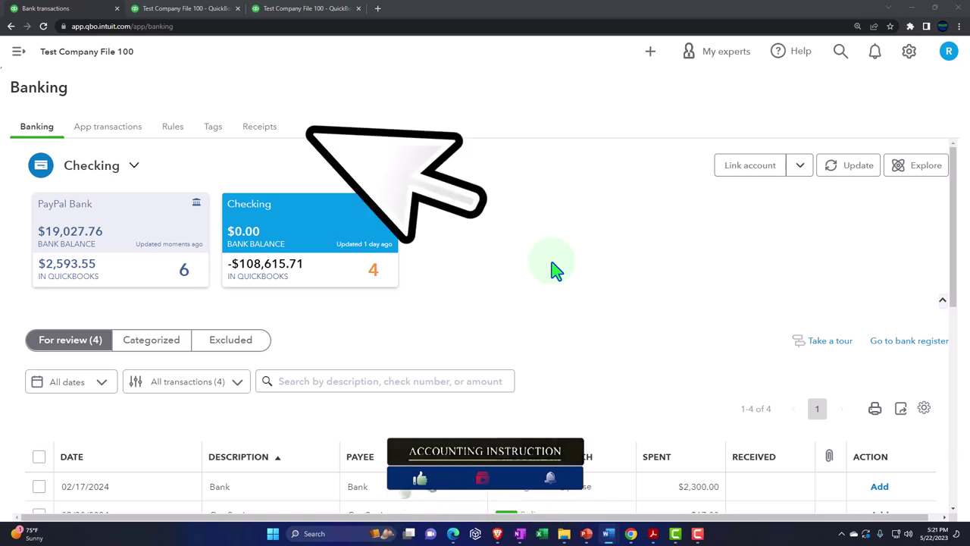
Return to the Receipts page and examine the receipts awaiting review and the forwarding email upload option.
click(260, 126)
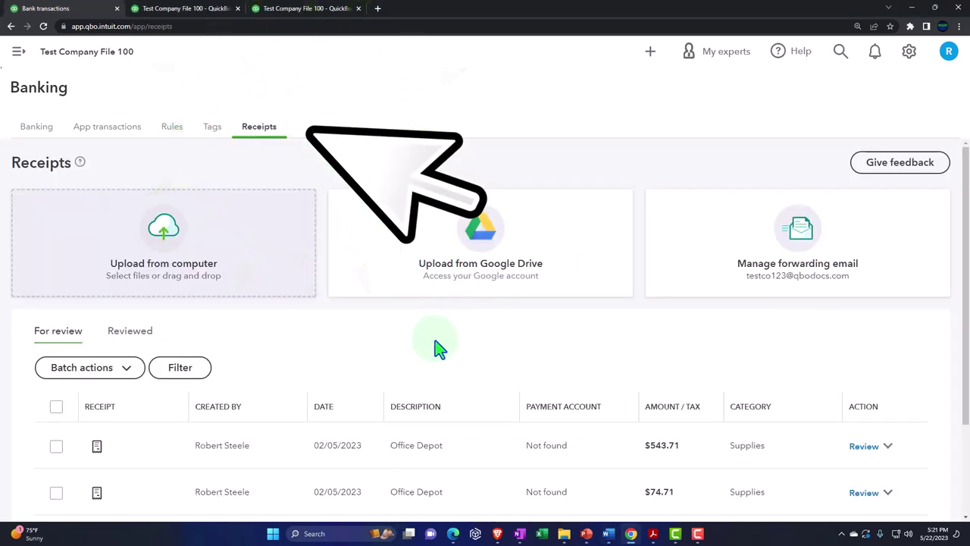
scroll(437, 310, down, 2)
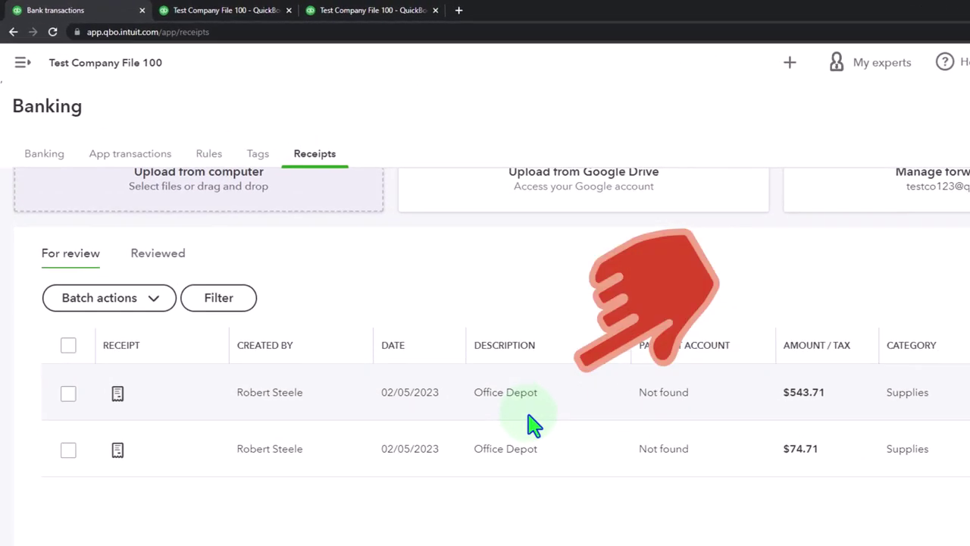
click(535, 426)
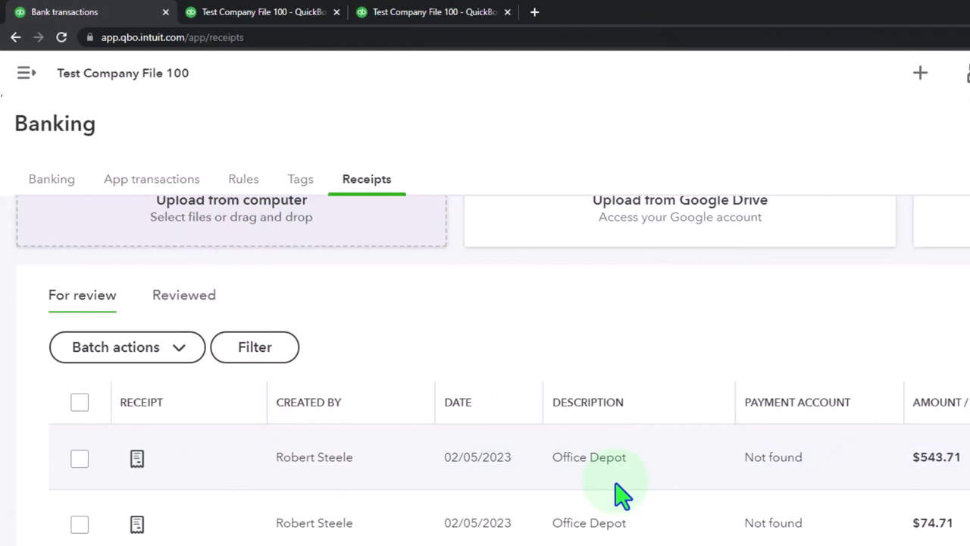
scroll(621, 493, up, 3)
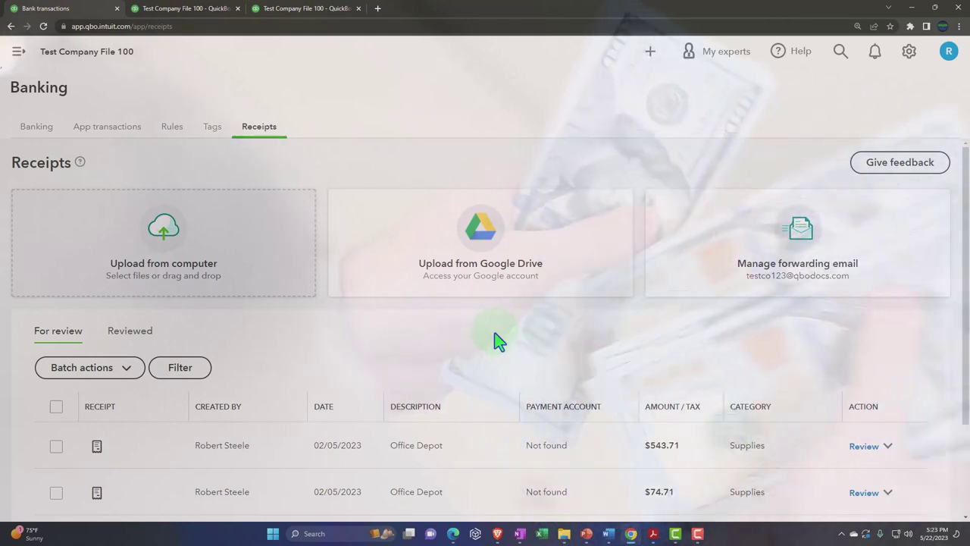
scroll(497, 341, down, 1)
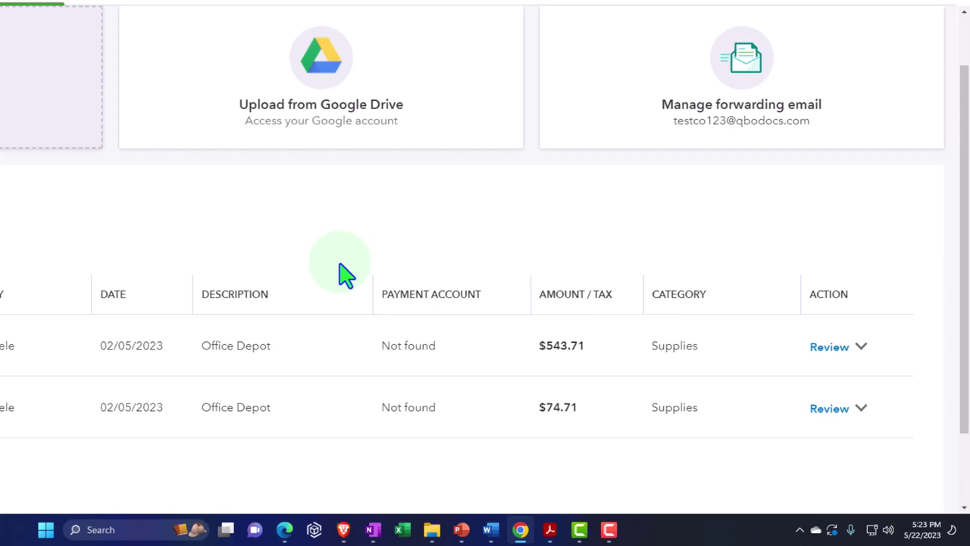
scroll(345, 274, up, 1)
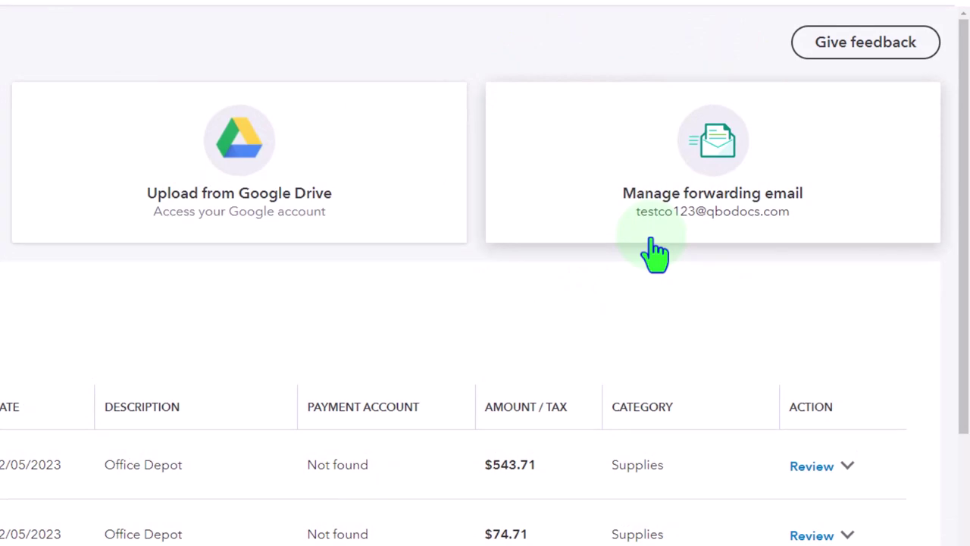
scroll(650, 241, down, 1)
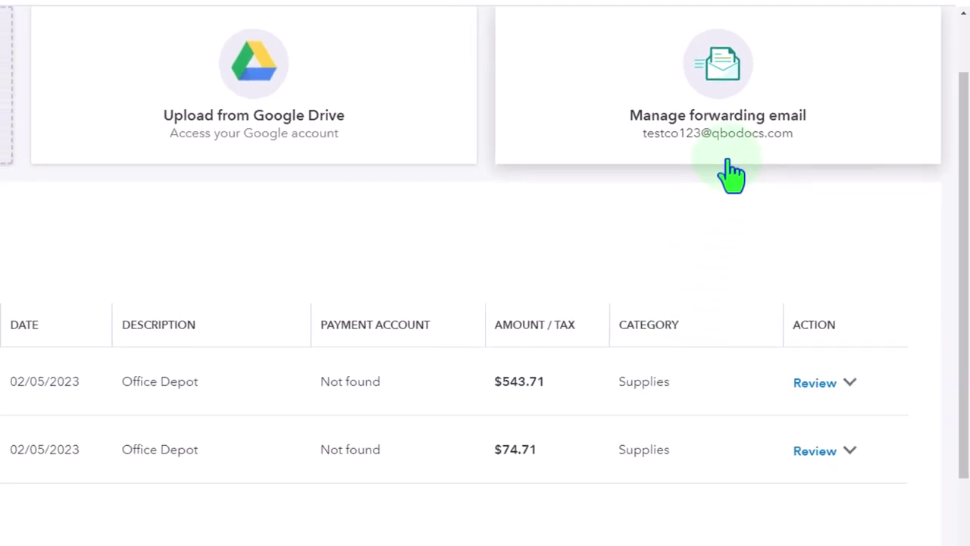
click(728, 89)
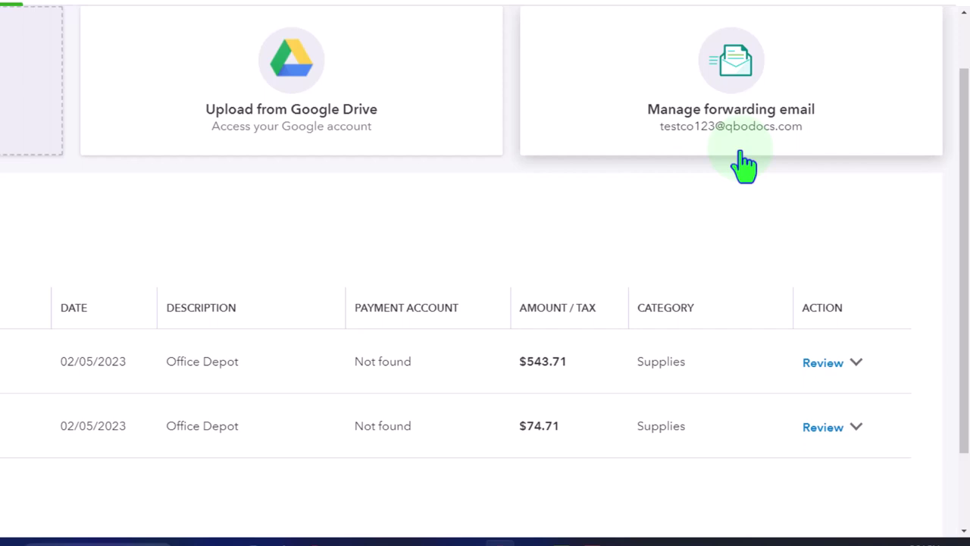
scroll(744, 166, up, 1)
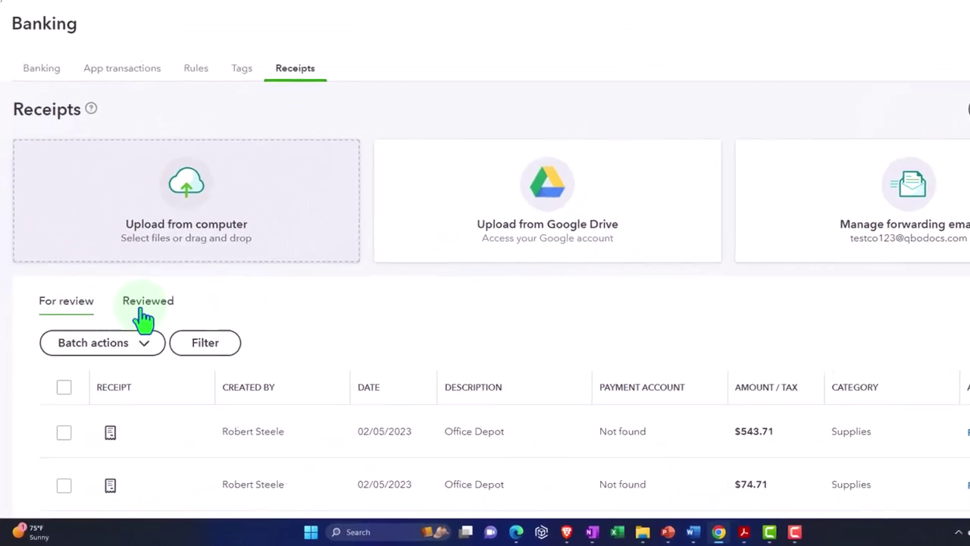
View the list of reviewed receipts and return to the receipts for review.
click(144, 310)
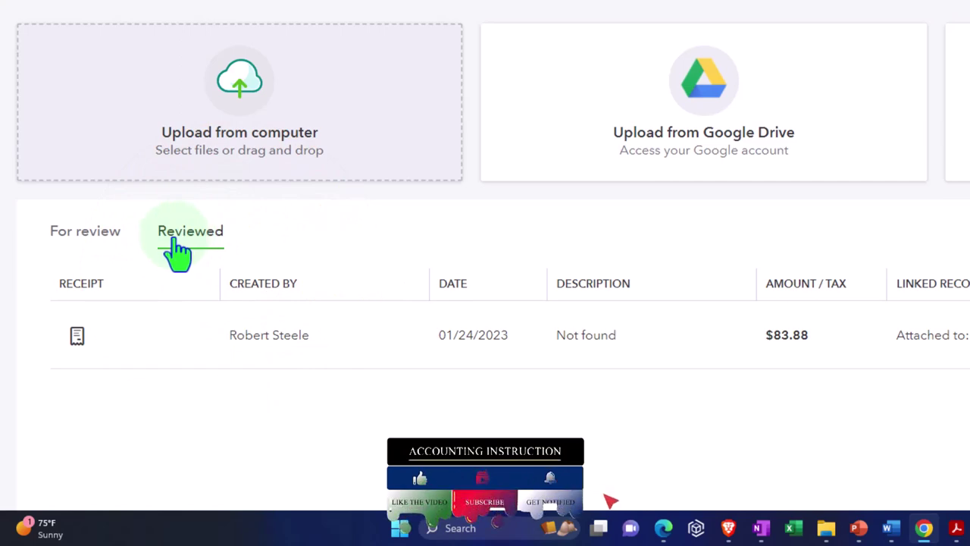
click(87, 237)
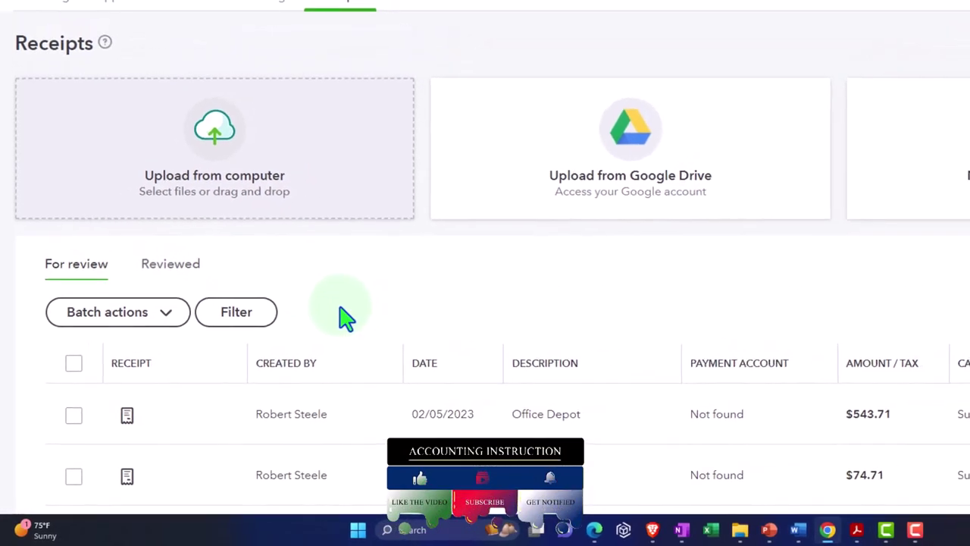
scroll(333, 321, down, 1)
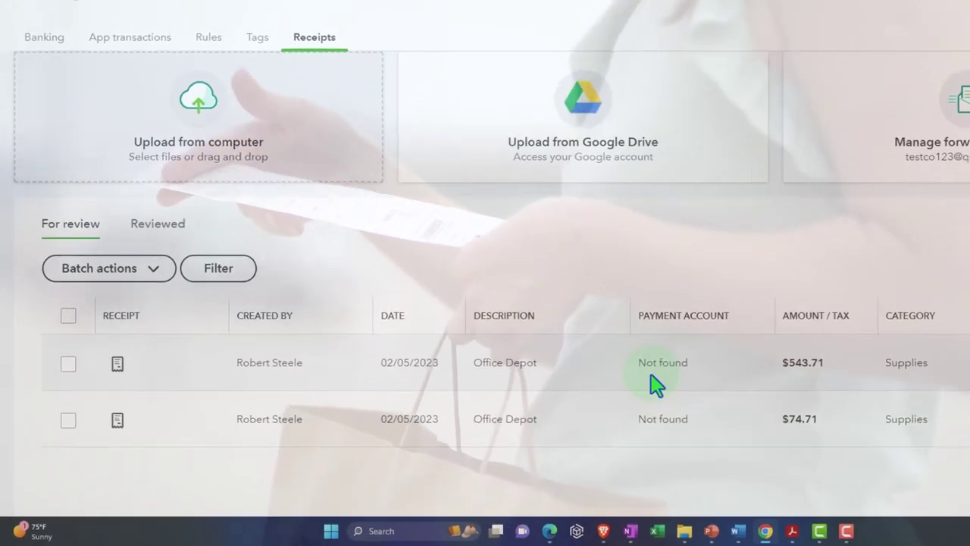
scroll(768, 250, up, 1)
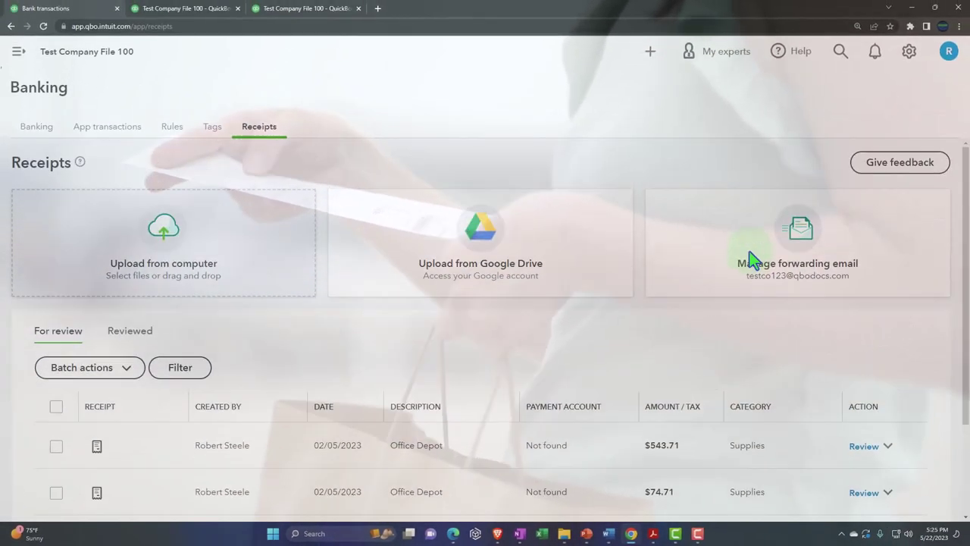